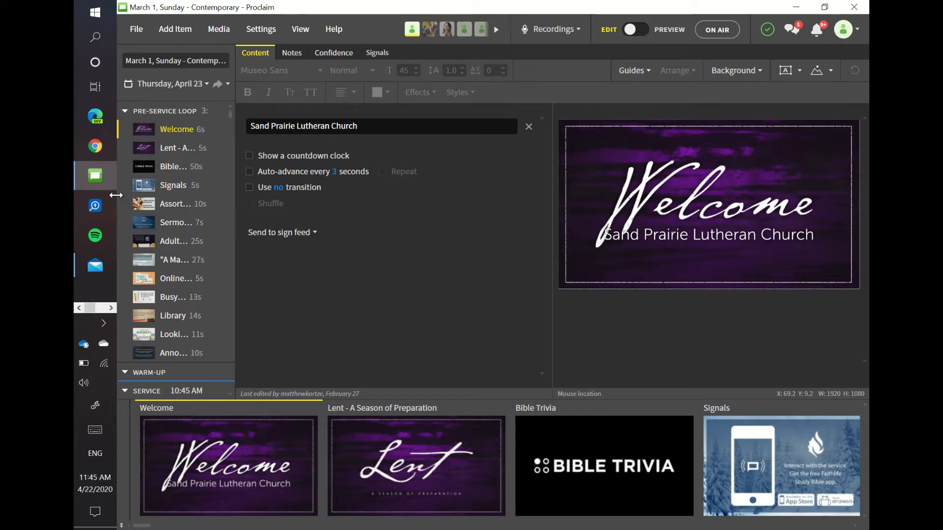
# Retype the end of the church name line on the Welcome slide so it reads Sand Prairie Lutheran Church.
pyautogui.moveTo(94, 174)
pyautogui.click(398, 130)
pyautogui.press('BackSpace')
pyautogui.press('BackSpace')
pyautogui.press('BackSpace')
pyautogui.press('BackSpace')
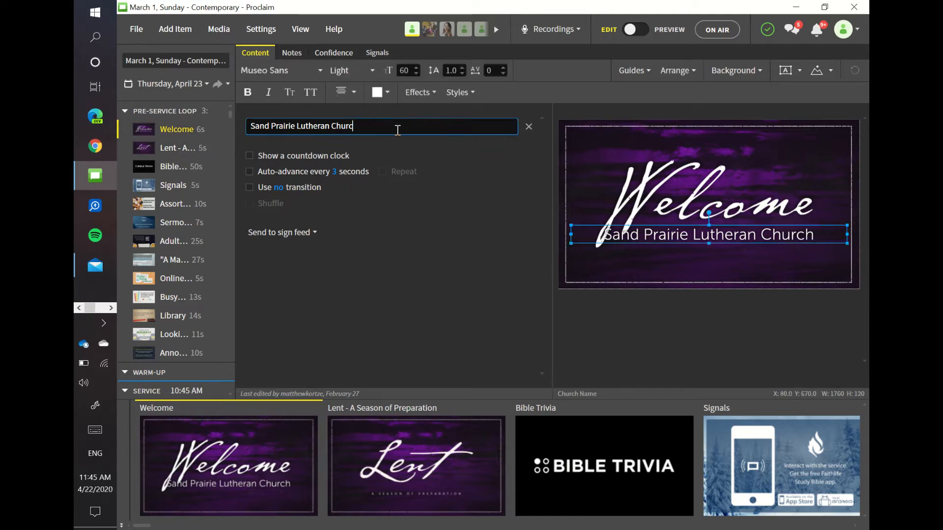
pyautogui.write('urch')
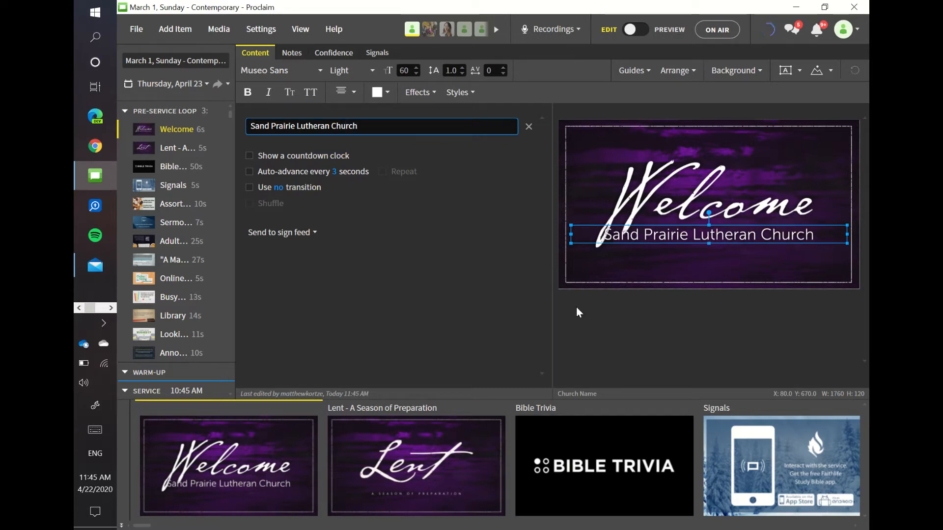
# Move the church name text on the Welcome slide straight down to about Y 754, below the Welcome lettering.
pyautogui.moveTo(718, 232); pyautogui.dragTo(717, 246)
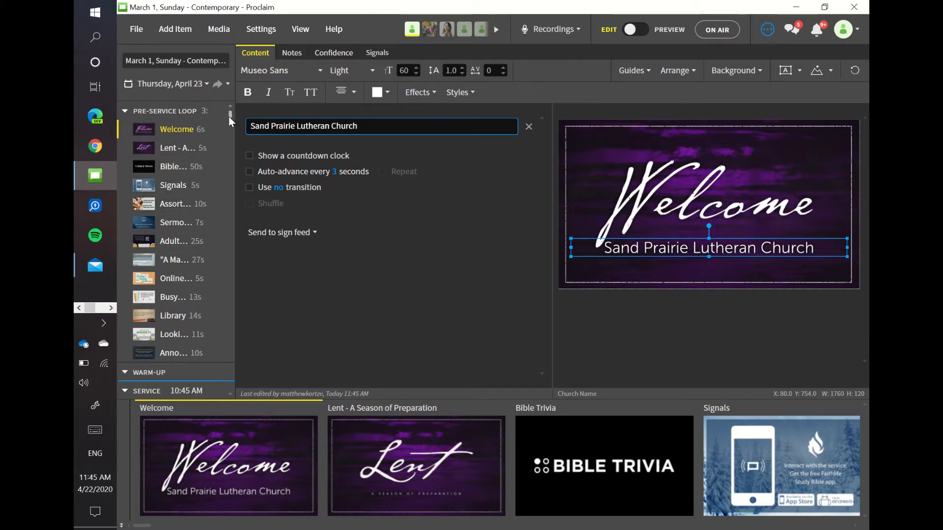
pyautogui.moveTo(228, 118)
pyautogui.mouseDown()
pyautogui.moveTo(236, 236)
pyautogui.moveTo(234, 117)
pyautogui.mouseUp()
# Read through the full presentation title from beginning to end.
pyautogui.click(168, 60)
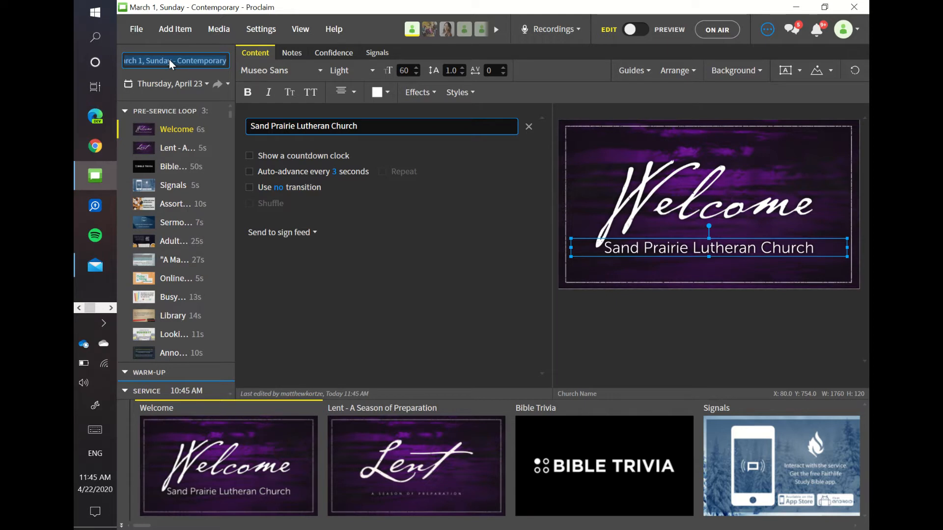
pyautogui.click(170, 60)
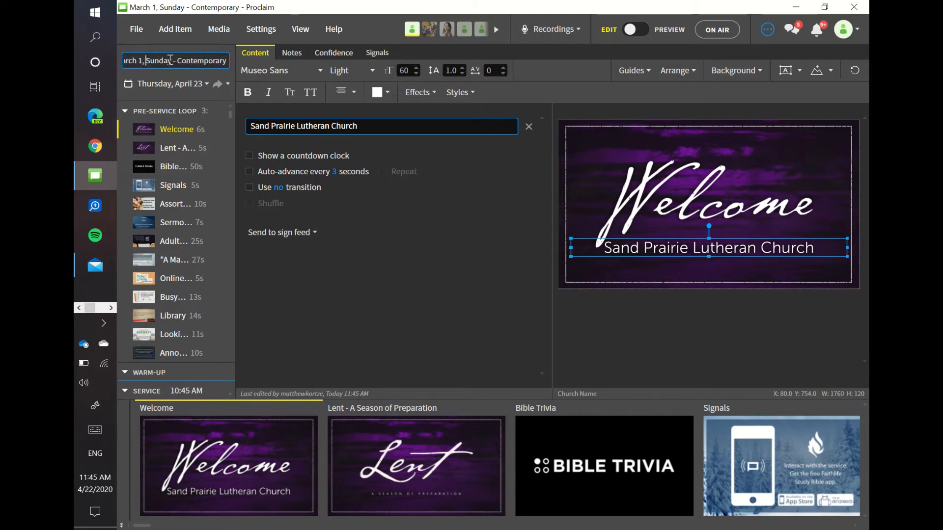
pyautogui.press('Home')
pyautogui.press('Right')
pyautogui.press('Right')
pyautogui.press('Right')
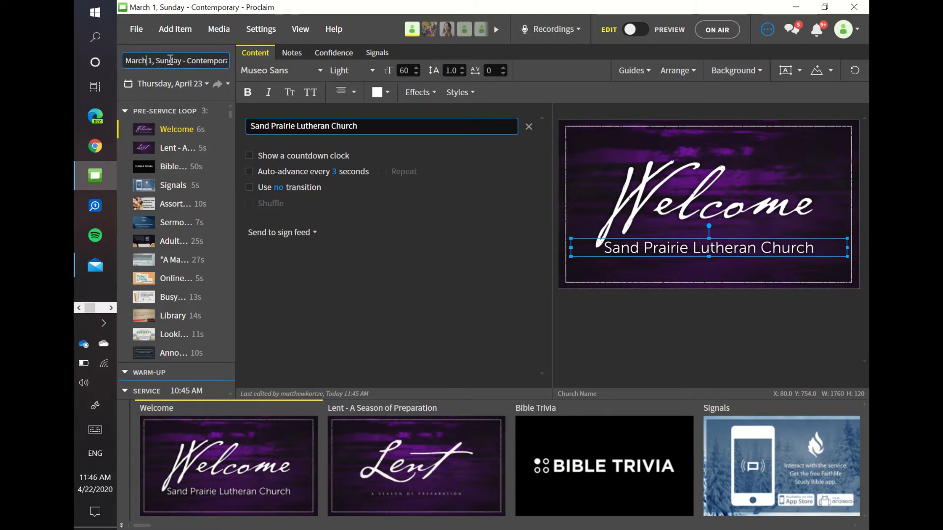
pyautogui.press('Right')
pyautogui.press('Right')
pyautogui.press('Home')
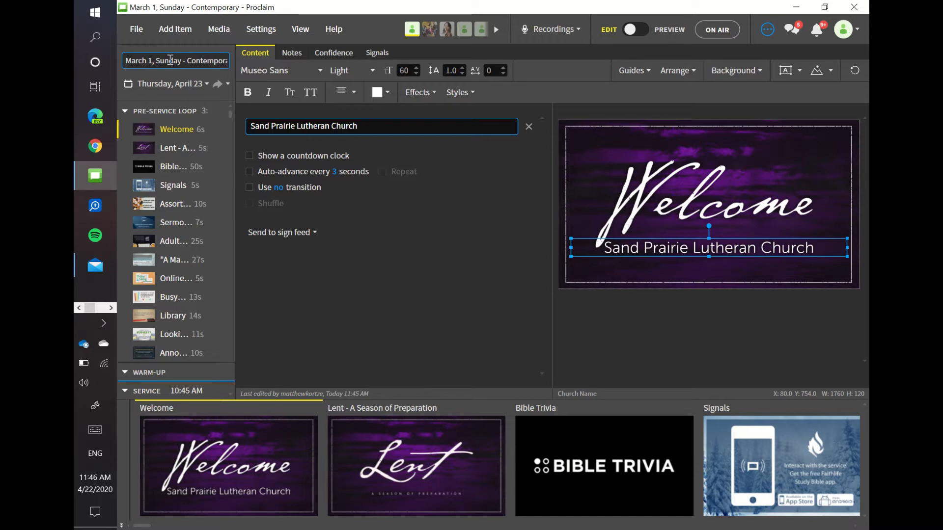
pyautogui.press('Right')
pyautogui.press('Right')
pyautogui.press('Right')
pyautogui.press('Right')
pyautogui.press('Right')
pyautogui.press('Right')
pyautogui.press('Right')
pyautogui.press('Right')
pyautogui.press('Right')
pyautogui.press('Right')
pyautogui.press('Right')
pyautogui.press('Right')
pyautogui.press('Right')
pyautogui.press('Right')
pyautogui.press('Right')
pyautogui.press('Right')
pyautogui.press('Right')
pyautogui.press('Right')
pyautogui.press('Right')
pyautogui.press('Right')
pyautogui.press('Right')
pyautogui.press('Right')
pyautogui.press('Right')
pyautogui.press('Right')
pyautogui.press('Right')
pyautogui.press('Right')
pyautogui.press('Right')
pyautogui.press('Right')
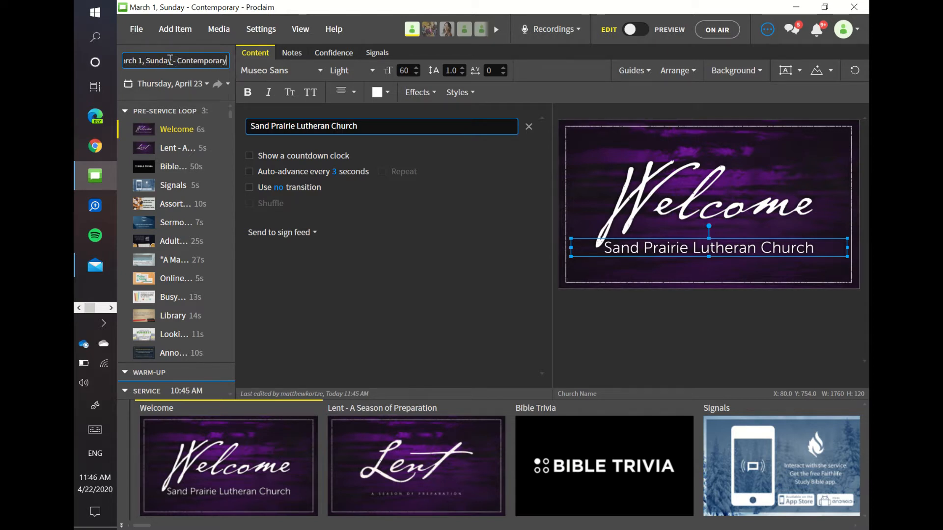
pyautogui.press('Left')
pyautogui.press('Left')
pyautogui.press('Left')
pyautogui.press('Left')
pyautogui.press('Left')
pyautogui.press('Left')
pyautogui.press('Left')
pyautogui.press('Left')
pyautogui.press('Left')
pyautogui.press('Left')
pyautogui.press('Left')
pyautogui.press('Left')
pyautogui.press('Left')
pyautogui.press('Left')
pyautogui.press('Left')
pyautogui.press('Left')
pyautogui.press('Left')
pyautogui.press('Left')
pyautogui.press('Left')
pyautogui.press('Left')
pyautogui.press('Left')
pyautogui.press('Left')
pyautogui.press('Left')
pyautogui.press('Left')
pyautogui.press('Left')
pyautogui.press('Left')
pyautogui.press('Left')
pyautogui.press('Left')
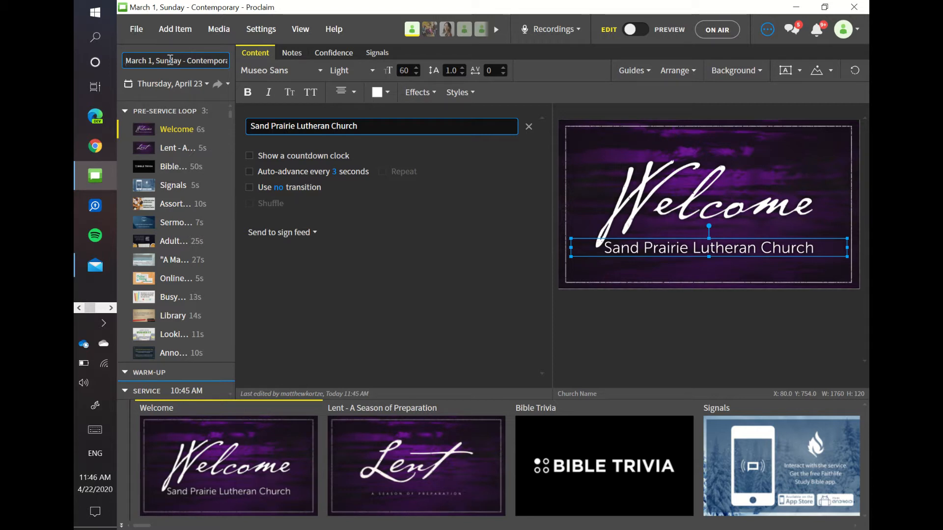
pyautogui.press('Right')
pyautogui.press('Right')
pyautogui.press('Right')
pyautogui.press('Right')
pyautogui.press('Right')
pyautogui.press('Right')
pyautogui.press('Right')
pyautogui.press('Right')
pyautogui.press('Right')
pyautogui.press('Right')
pyautogui.press('Right')
pyautogui.press('Left')
pyautogui.press('Left')
pyautogui.press('Left')
pyautogui.press('Left')
pyautogui.press('Left')
pyautogui.press('Left')
pyautogui.press('Left')
pyautogui.press('Left')
pyautogui.press('Left')
pyautogui.press('Left')
pyautogui.press('Left')
pyautogui.press('Left')
pyautogui.press('Left')
pyautogui.press('Left')
pyautogui.press('Left')
pyautogui.press('Left')
pyautogui.press('Left')
pyautogui.press('Left')
pyautogui.press('Left')
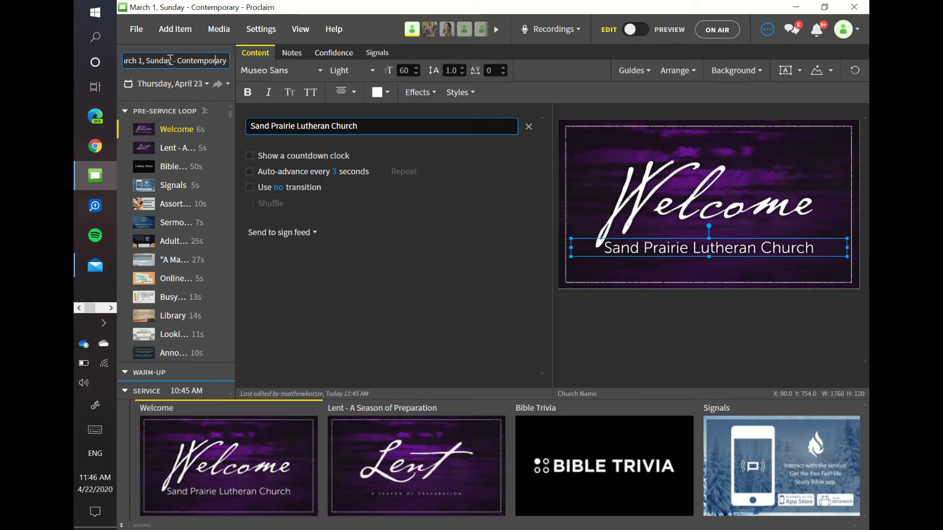
pyautogui.press('Left')
pyautogui.press('Left')
pyautogui.press('Left')
pyautogui.press('Left')
pyautogui.press('Left')
pyautogui.press('Left')
pyautogui.press('Left')
pyautogui.press('Left')
pyautogui.press('Left')
pyautogui.press('Left')
pyautogui.press('Left')
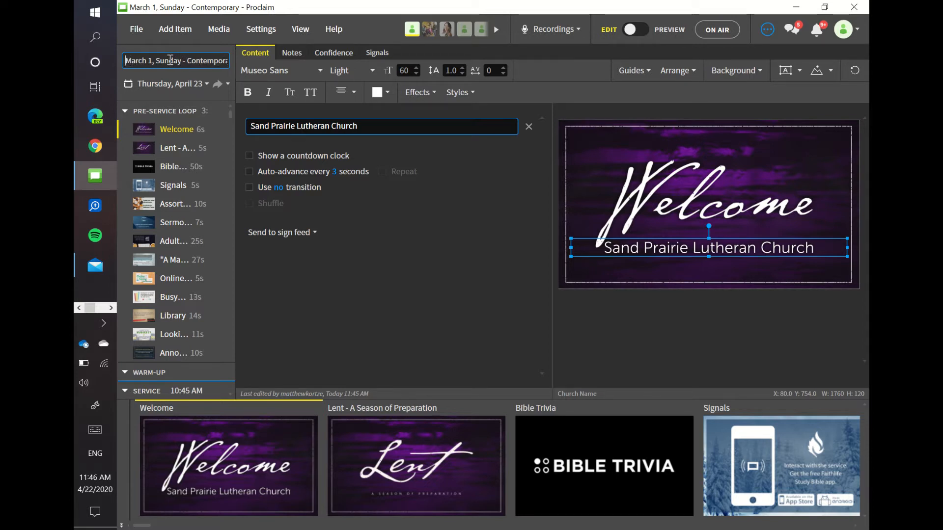
pyautogui.press('Right')
pyautogui.press('Right')
pyautogui.press('Right')
pyautogui.press('Right')
pyautogui.press('Right')
pyautogui.press('Right')
pyautogui.press('Right')
pyautogui.press('Right')
pyautogui.press('Right')
pyautogui.press('Right')
pyautogui.press('Right')
pyautogui.press('Right')
pyautogui.press('Right')
pyautogui.press('Right')
pyautogui.press('Right')
pyautogui.press('Right')
pyautogui.press('Right')
pyautogui.press('Right')
pyautogui.press('Right')
pyautogui.press('Right')
pyautogui.press('Right')
pyautogui.press('Right')
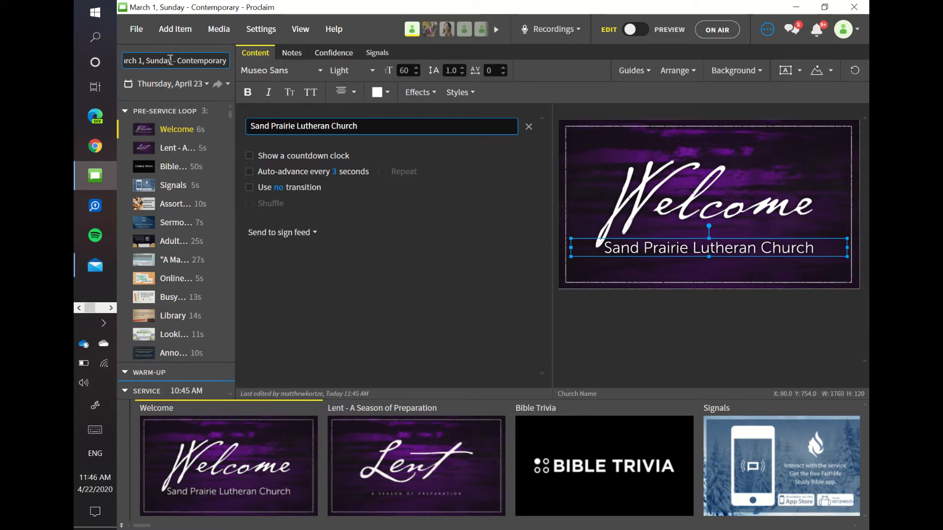
pyautogui.press('Home')
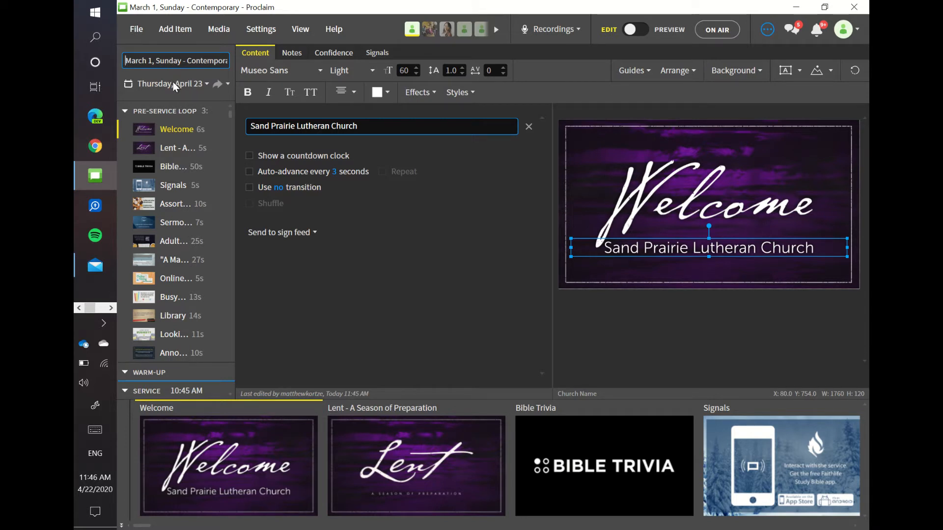
pyautogui.click(191, 81)
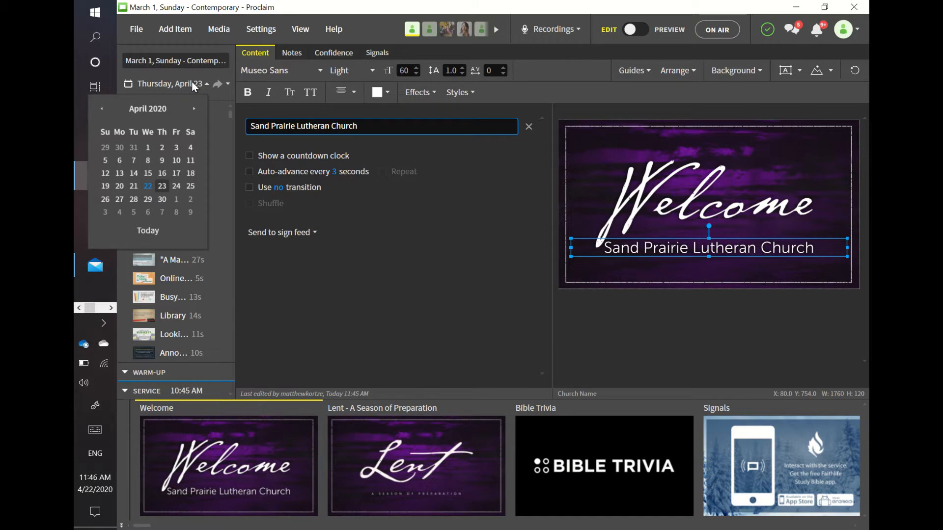
pyautogui.click(192, 82)
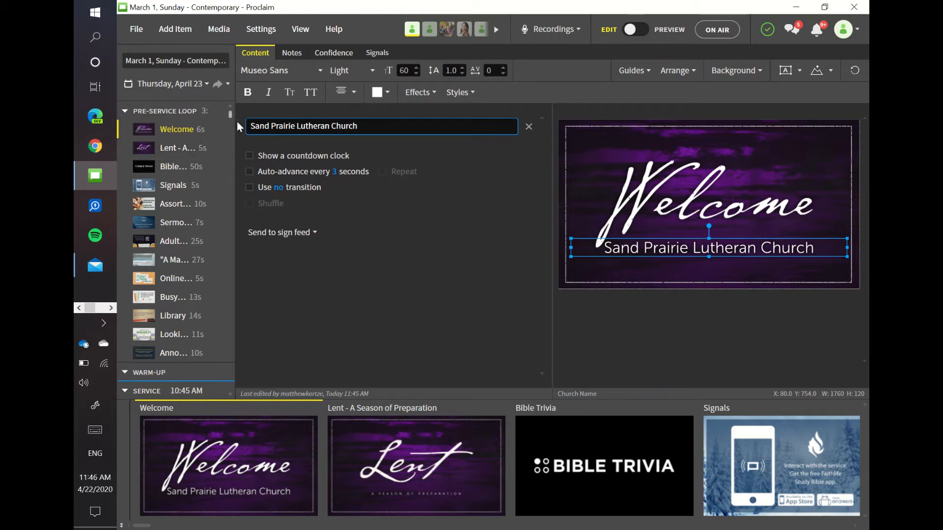
pyautogui.scroll(-1, 229, 114)
pyautogui.moveTo(229, 116)
pyautogui.mouseDown()
pyautogui.moveTo(225, 181)
pyautogui.moveTo(230, 109)
pyautogui.mouseUp()
pyautogui.click(175, 83)
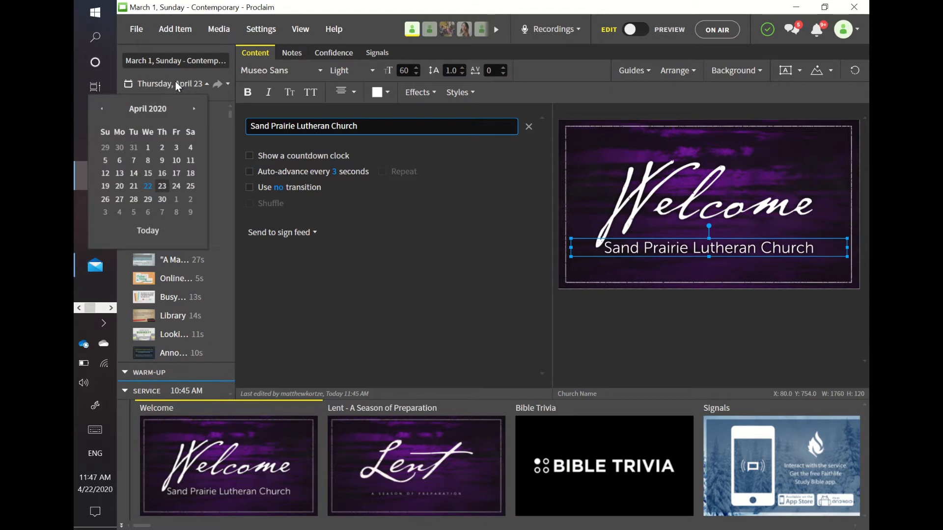
pyautogui.click(175, 83)
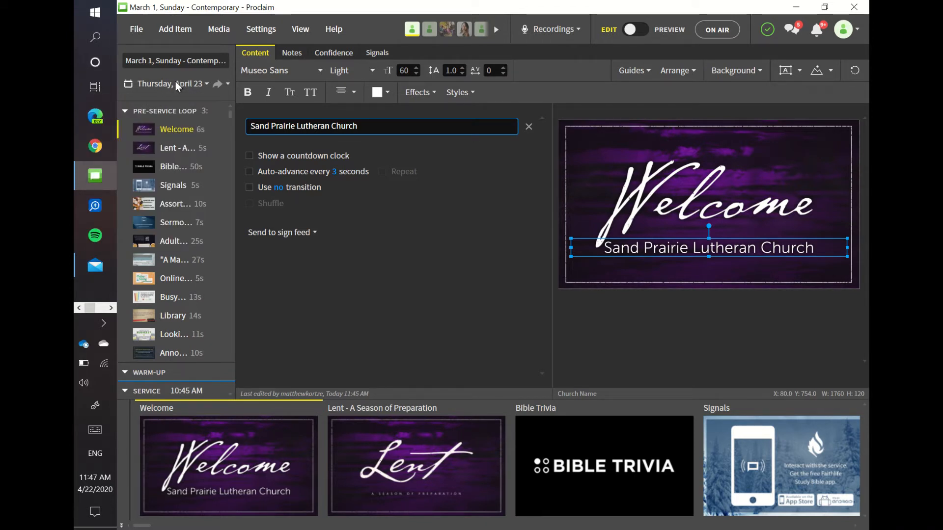
# Change the presentation date to Sunday, April 26, and set it back to Thursday, April 23.
pyautogui.click(175, 82)
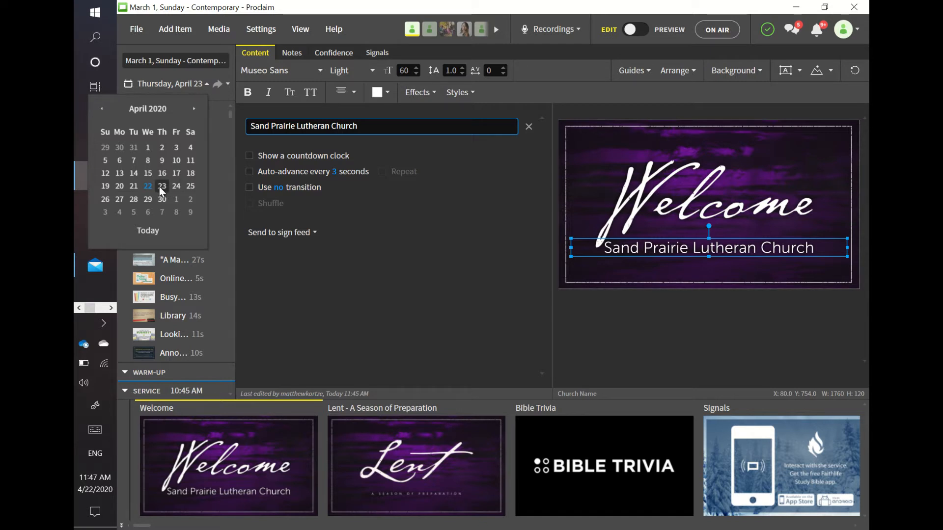
pyautogui.click(105, 198)
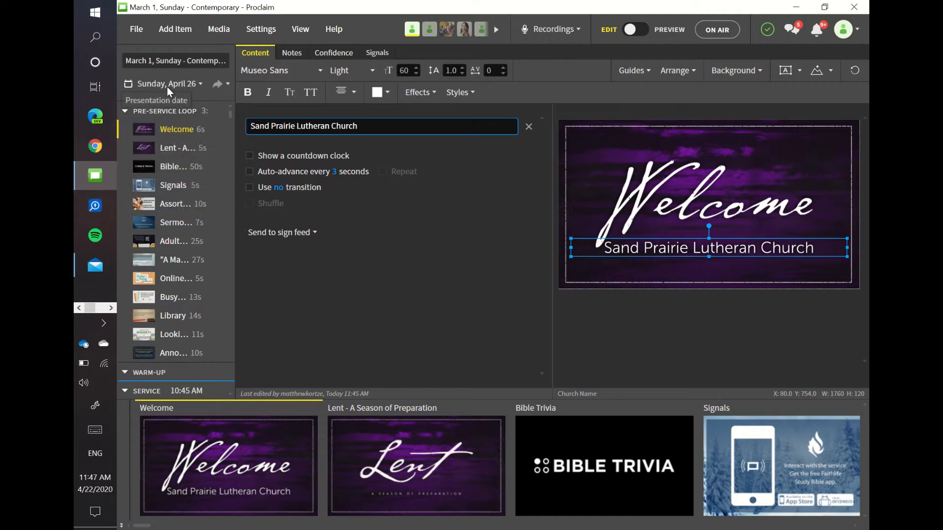
pyautogui.click(181, 84)
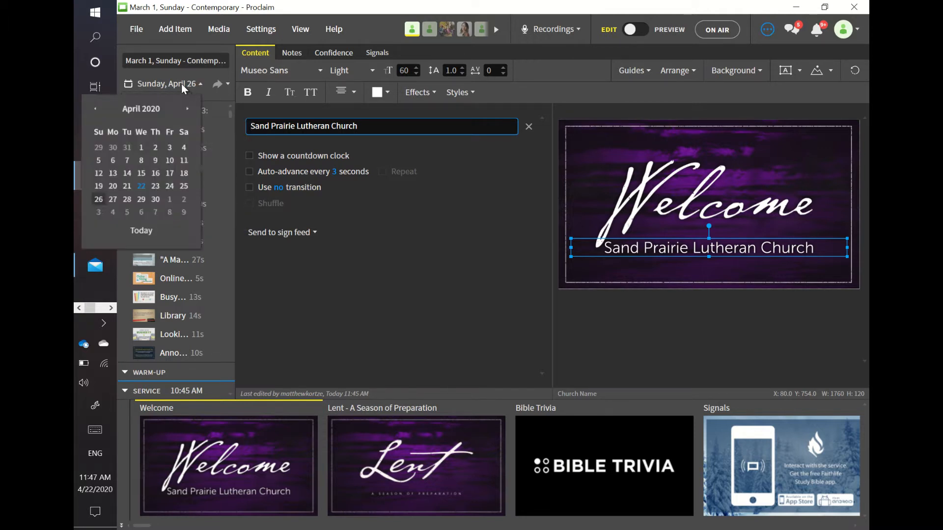
pyautogui.click(154, 186)
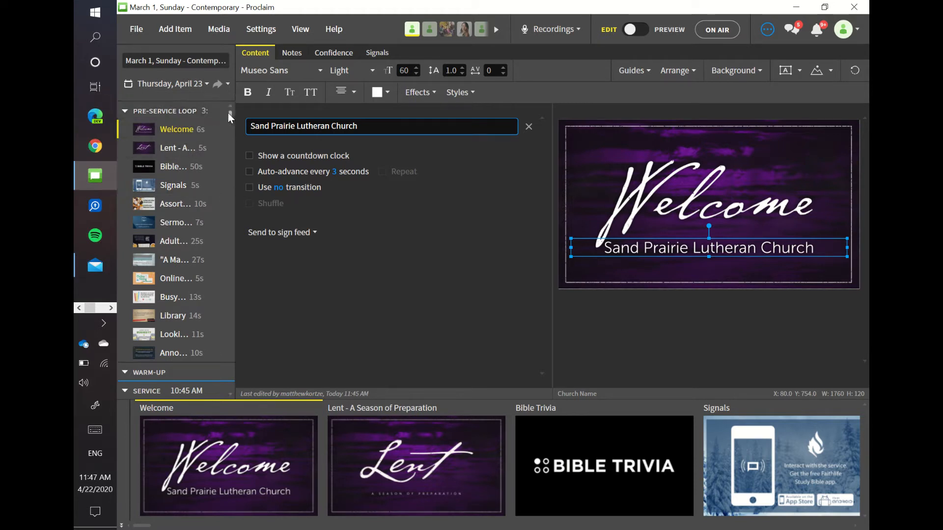
# Replace the date March 1 in the presentation title with April 23.
pyautogui.click(174, 59)
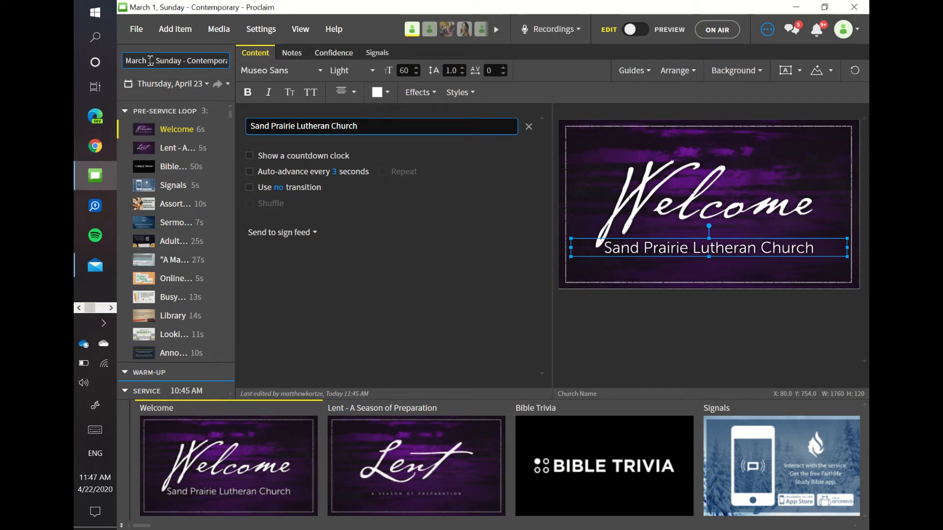
pyautogui.click(151, 60)
pyautogui.press('BackSpace')
pyautogui.press('BackSpace')
pyautogui.press('BackSpace')
pyautogui.press('BackSpace')
pyautogui.press('BackSpace')
pyautogui.press('BackSpace')
pyautogui.press('BackSpace')
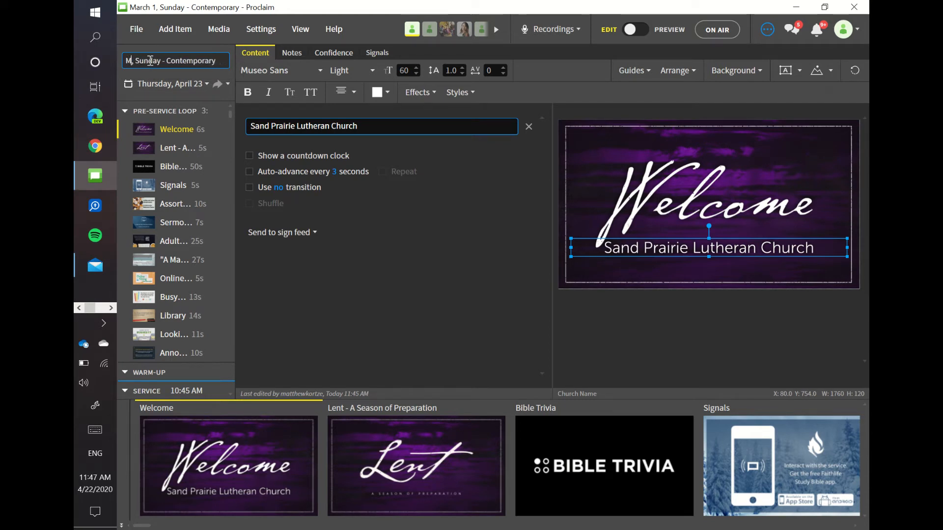
pyautogui.write('April ')
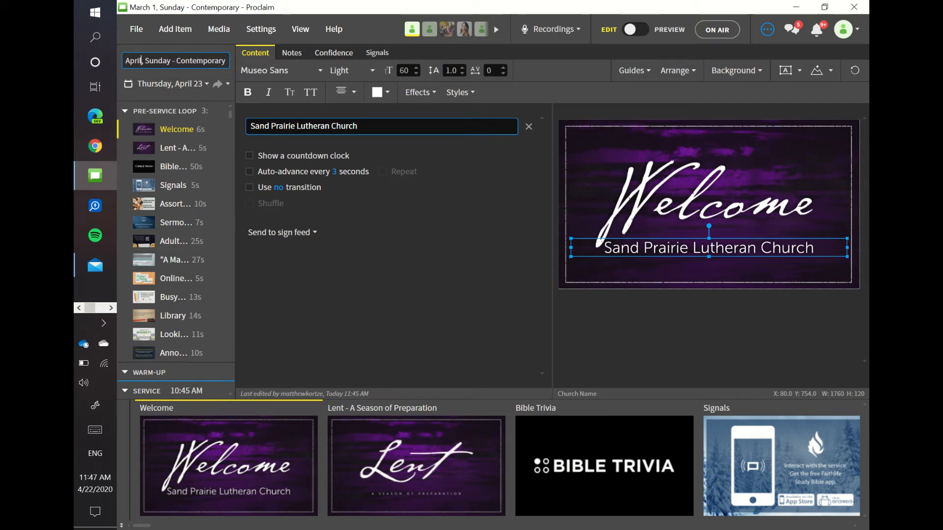
pyautogui.write('2')
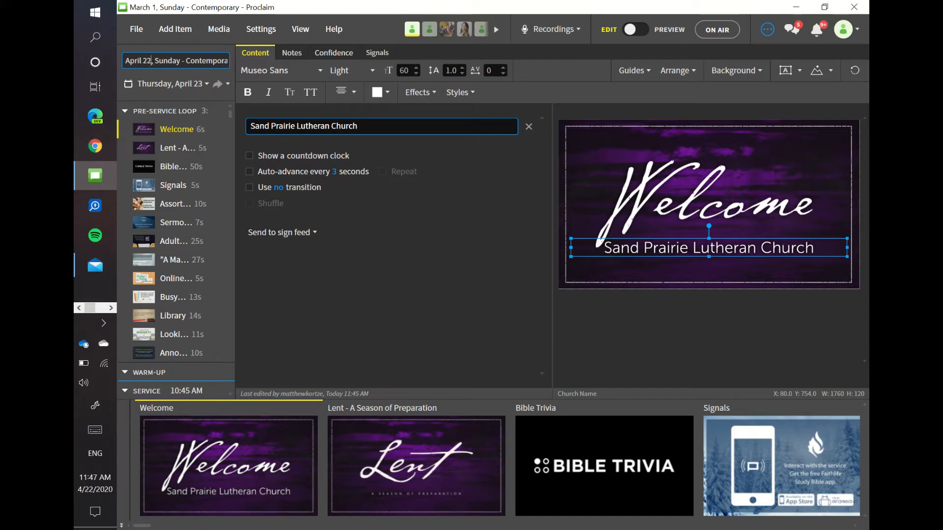
pyautogui.write('3')
# Replace the weekday Sunday in the presentation title with Thursday.
pyautogui.click(180, 62)
pyautogui.press('BackSpace')
pyautogui.press('BackSpace')
pyautogui.press('BackSpace')
pyautogui.press('BackSpace')
pyautogui.press('BackSpace')
pyautogui.press('BackSpace')
pyautogui.write('T')
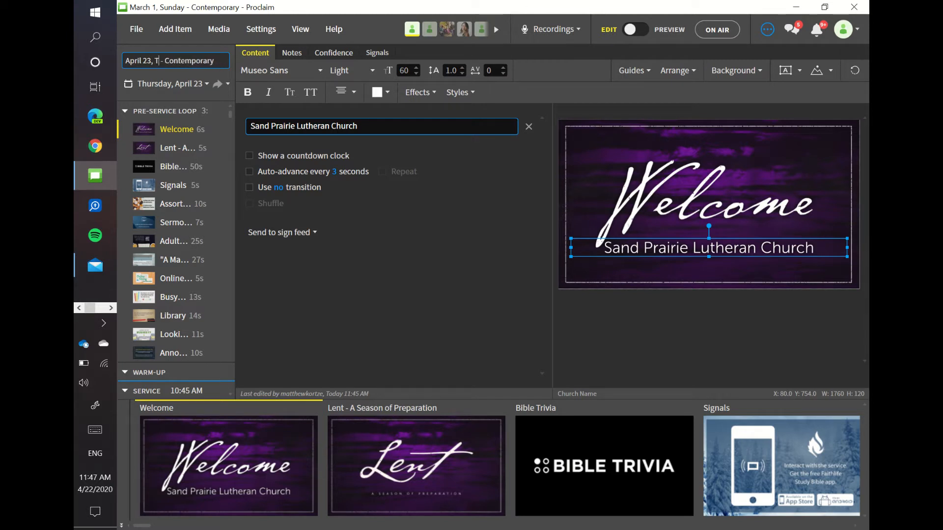
pyautogui.write('hursday')
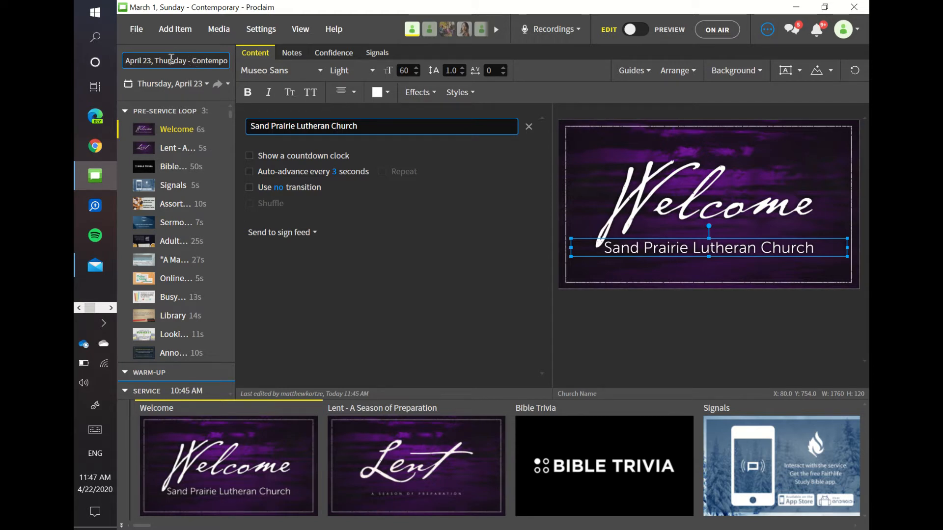
# Compare the presentation title with the date selected in the presentation date calendar, leaving both as they are.
pyautogui.click(206, 84)
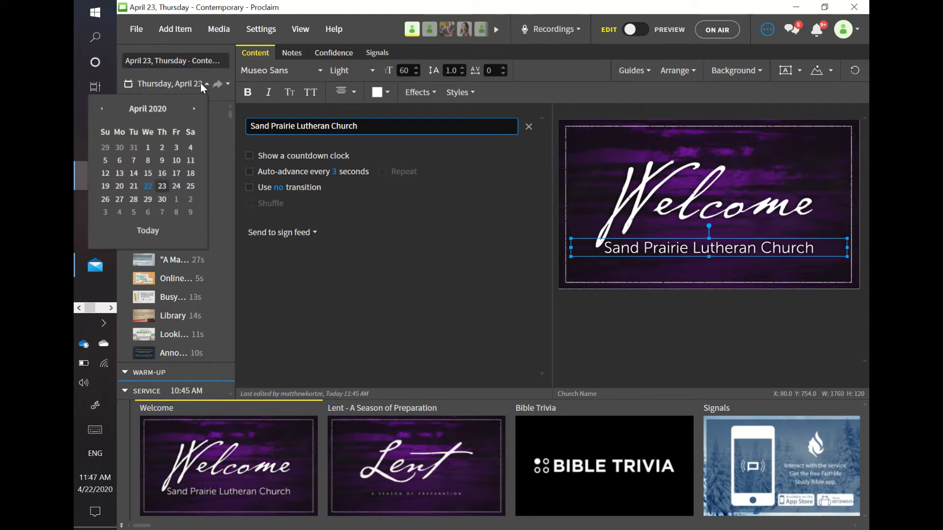
pyautogui.click(170, 61)
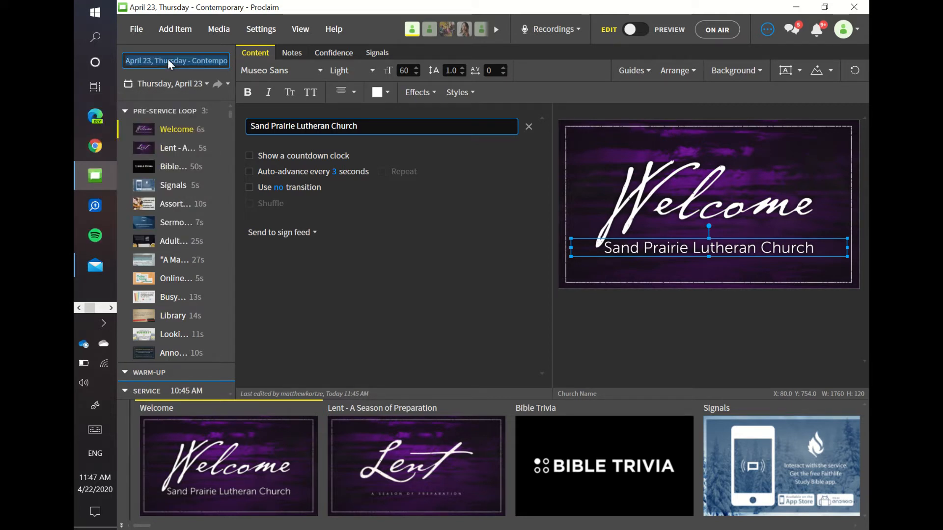
pyautogui.click(182, 88)
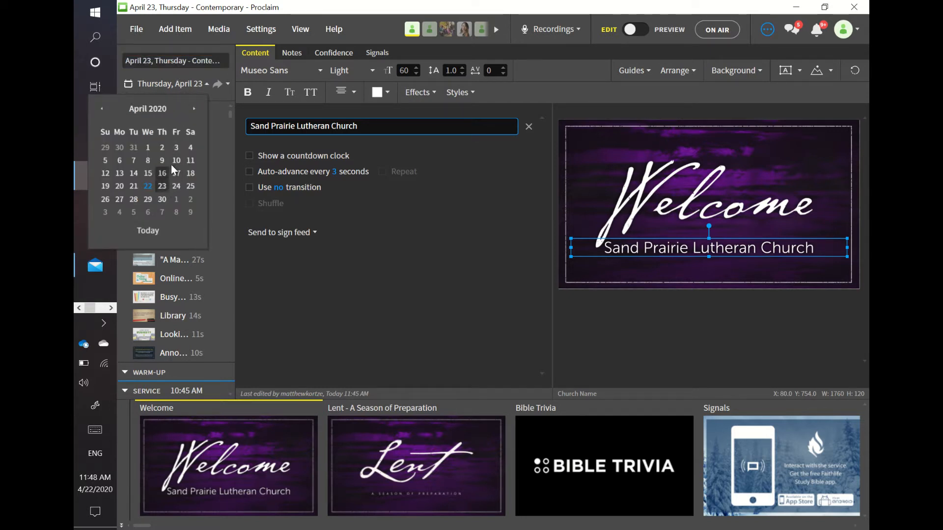
pyautogui.click(191, 82)
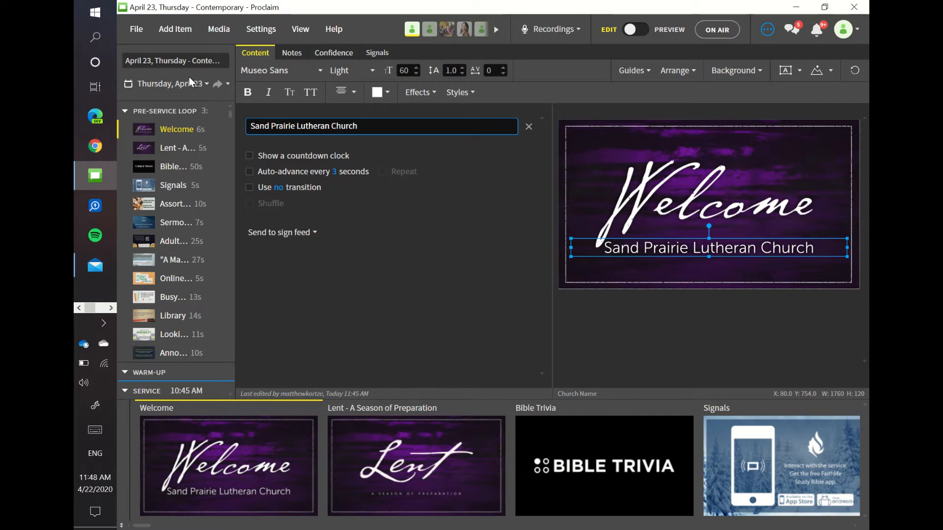
pyautogui.click(178, 61)
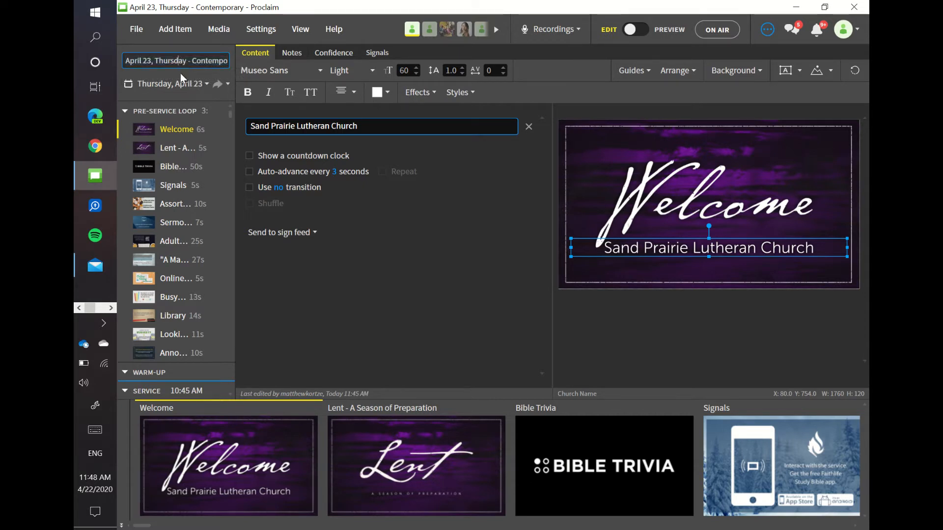
pyautogui.click(184, 83)
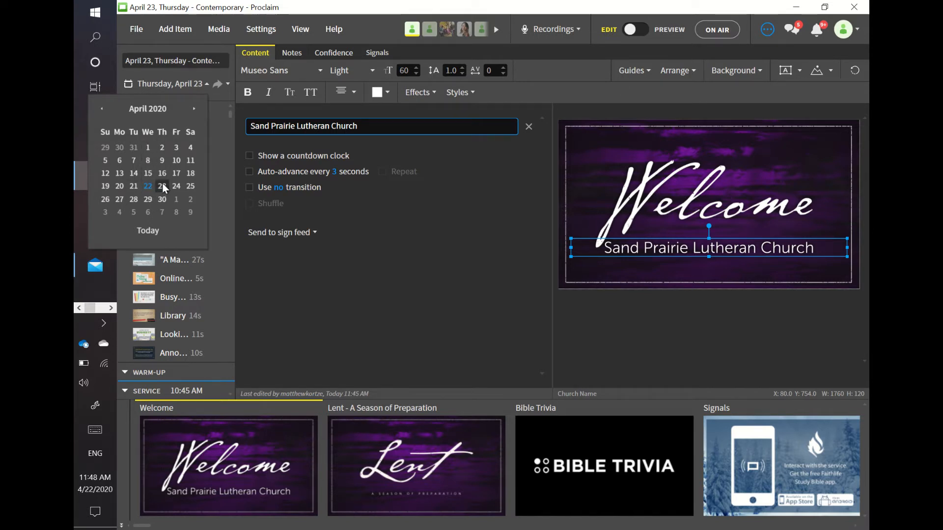
pyautogui.click(287, 258)
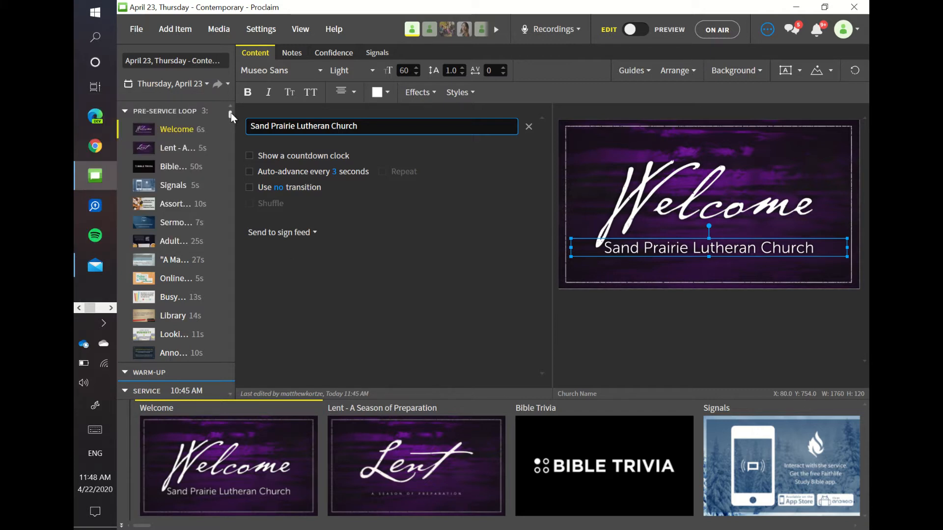
# Look through the order of service from the pre-service loop down to the Service section and back.
pyautogui.moveTo(231, 113)
pyautogui.mouseDown()
pyautogui.moveTo(235, 327)
pyautogui.moveTo(226, 113)
pyautogui.mouseUp()
pyautogui.moveTo(160, 111)
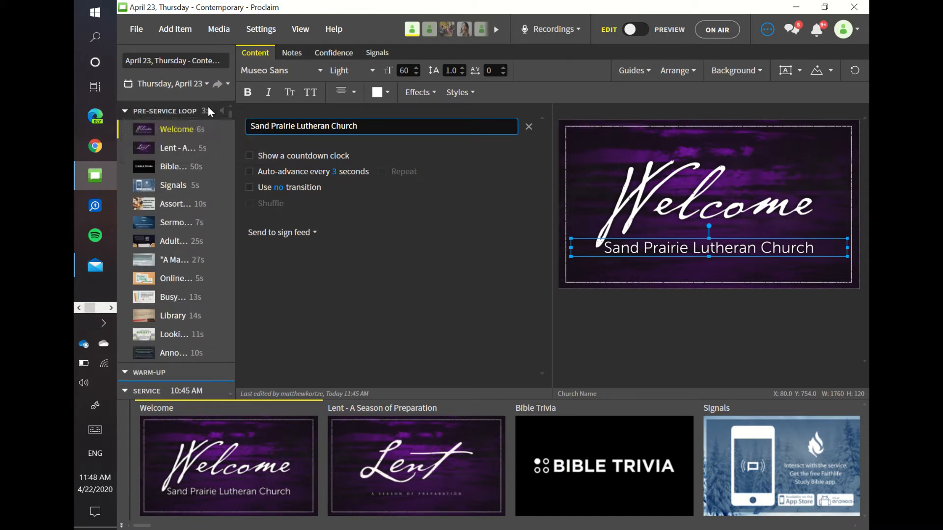
pyautogui.moveTo(233, 120); pyautogui.dragTo(231, 166)
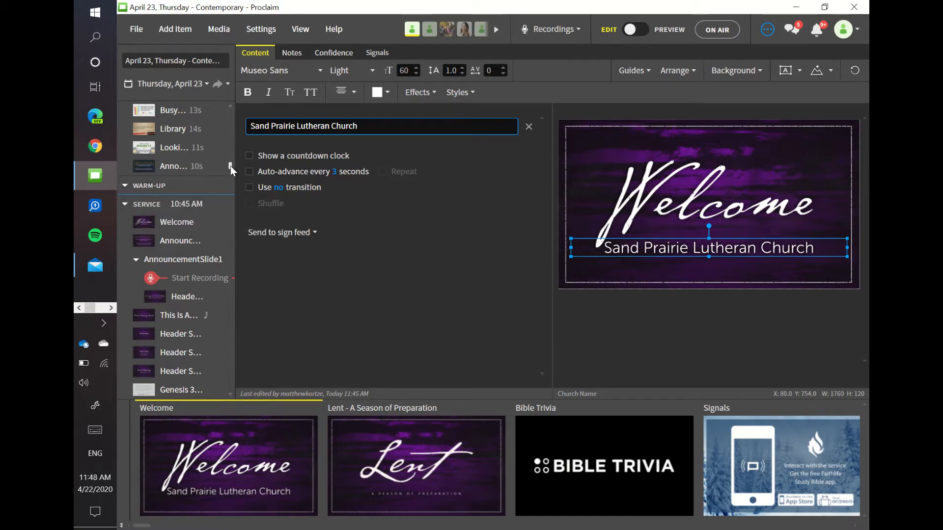
pyautogui.scroll(-1, 230, 166)
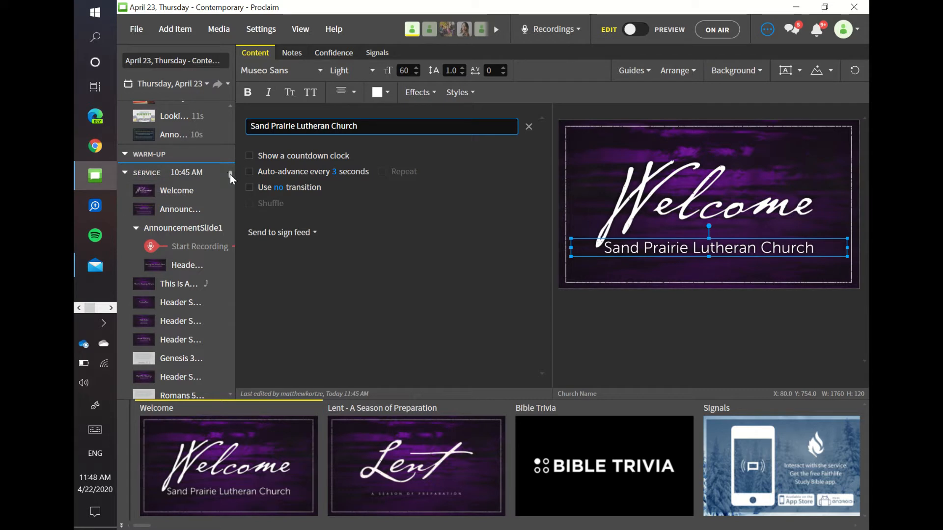
pyautogui.moveTo(229, 174); pyautogui.dragTo(223, 111)
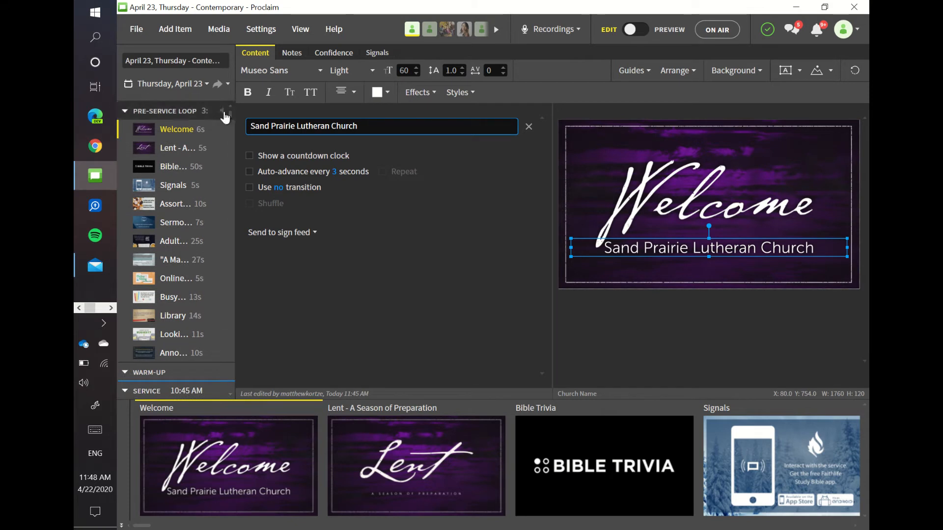
# View the Adult Bible Study, "A Matter of Interpretation(?)" and Online Giving slides of the pre-service loop, and return to its Welcome slide.
pyautogui.click(149, 266)
pyautogui.click(146, 245)
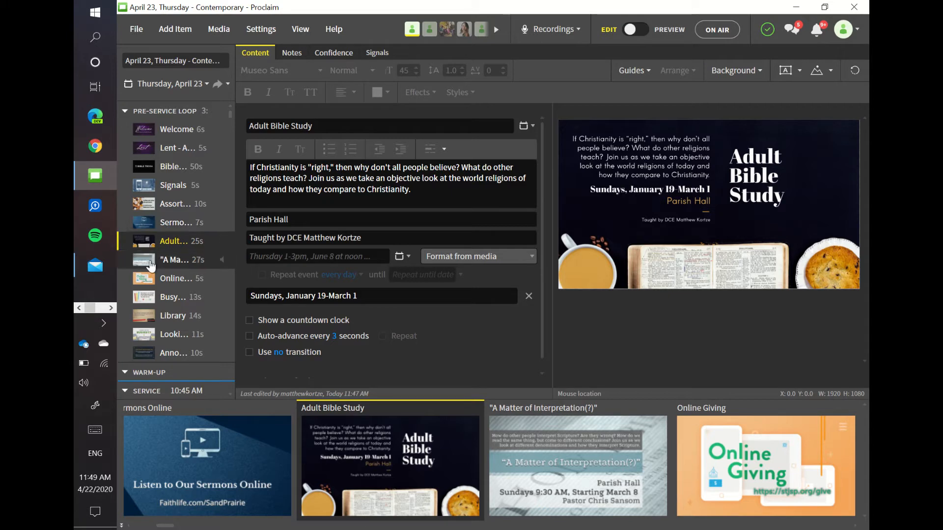
pyautogui.click(150, 264)
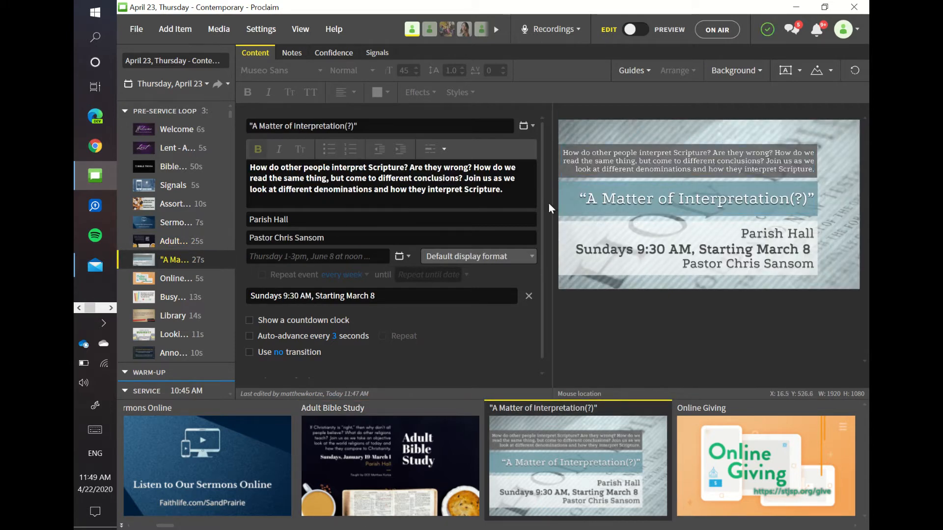
pyautogui.click(167, 280)
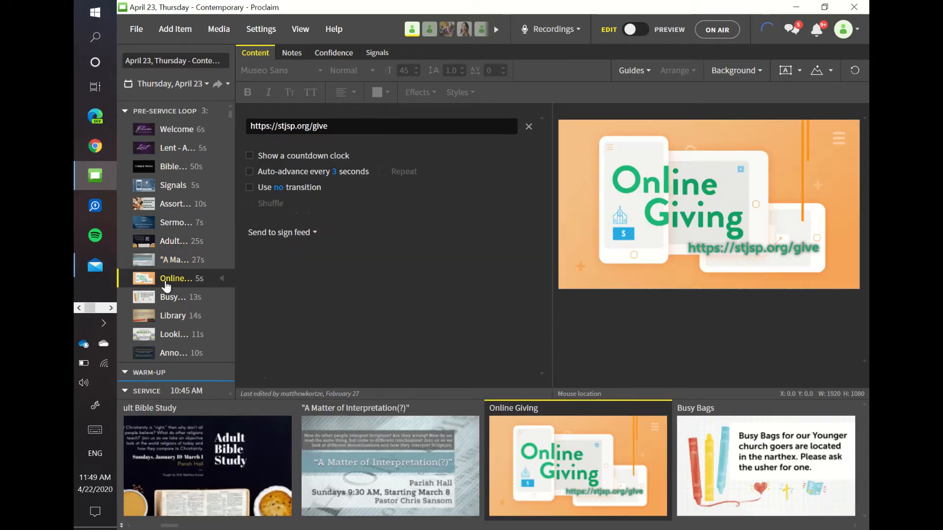
pyautogui.click(164, 130)
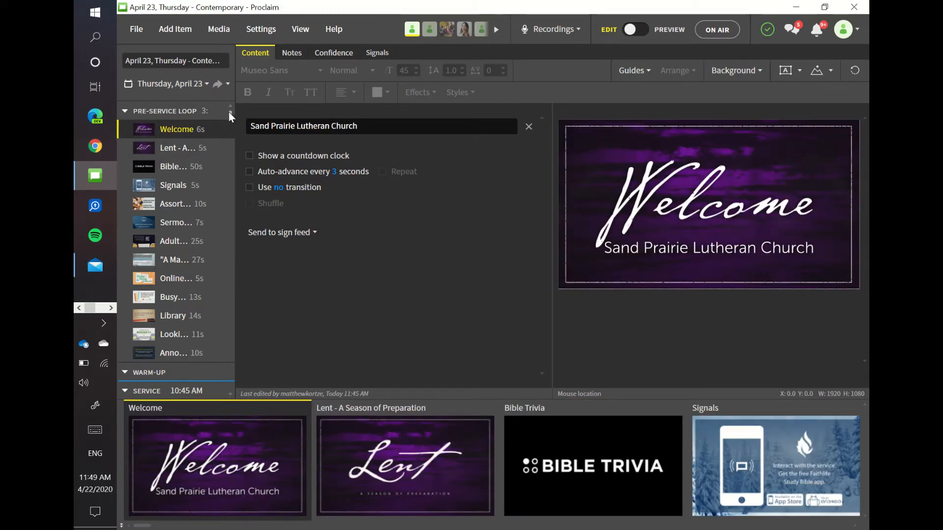
# View the Welcome, Invocation and Faith Talks slides in the Service section.
pyautogui.moveTo(228, 110); pyautogui.dragTo(228, 182)
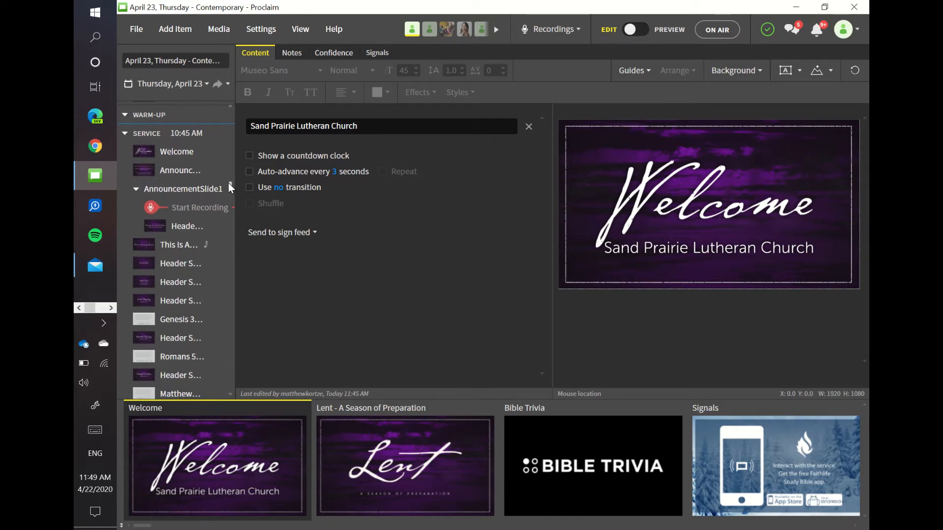
pyautogui.click(173, 162)
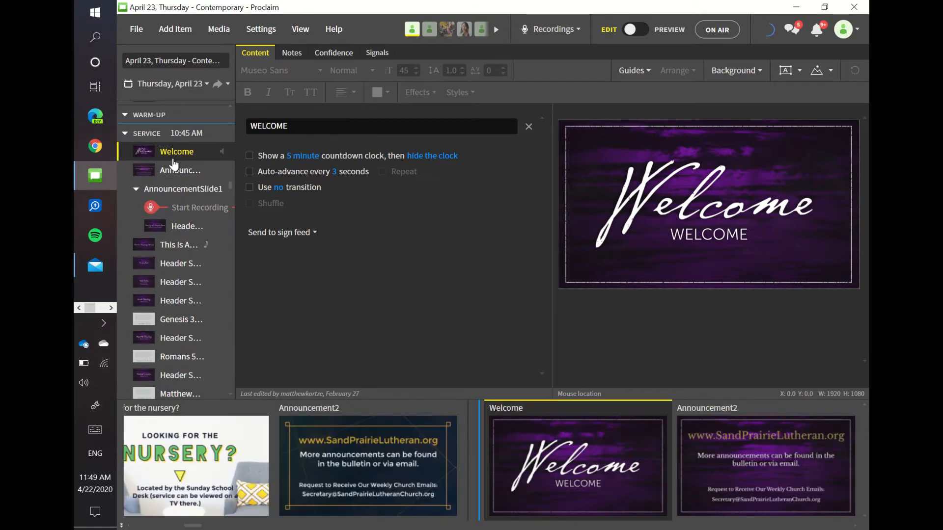
pyautogui.click(164, 268)
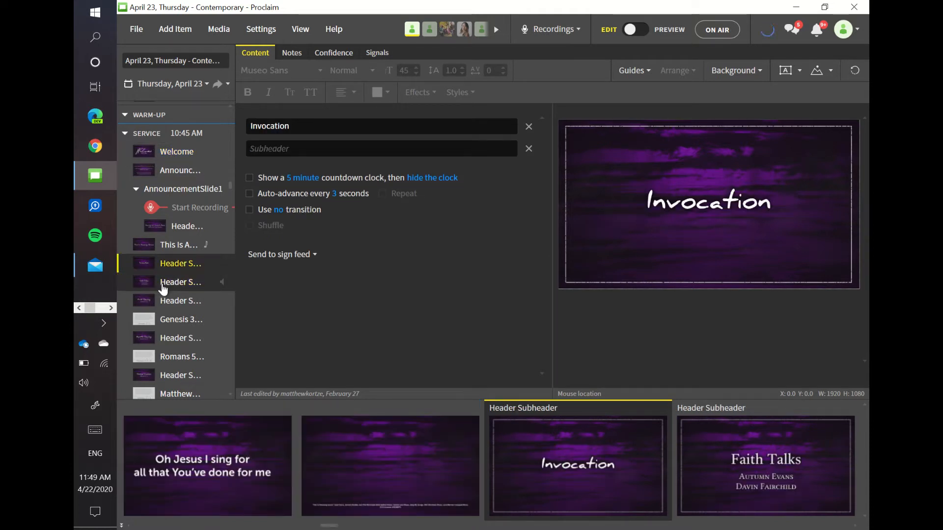
pyautogui.click(163, 287)
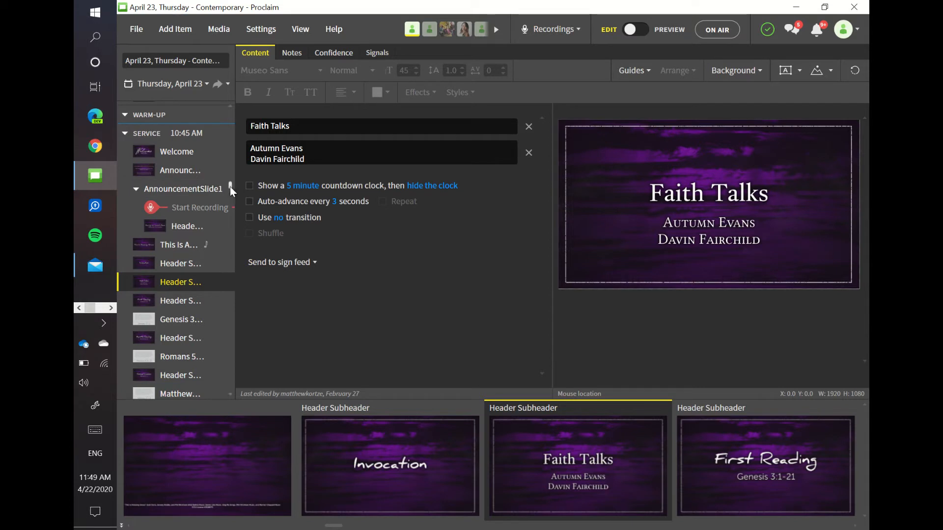
# Open the start time of the Service section for inspection and close it without editing.
pyautogui.moveTo(230, 187); pyautogui.dragTo(230, 175)
pyautogui.moveTo(190, 180)
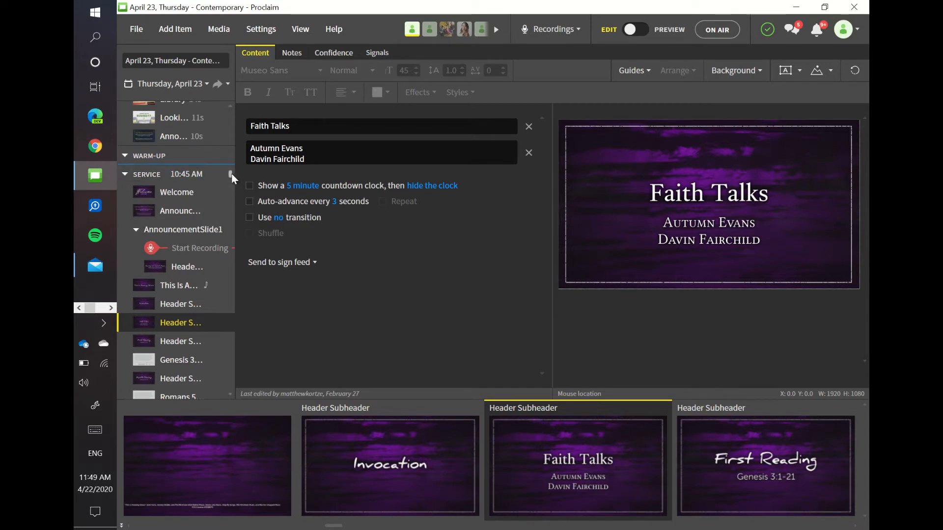
pyautogui.click(193, 177)
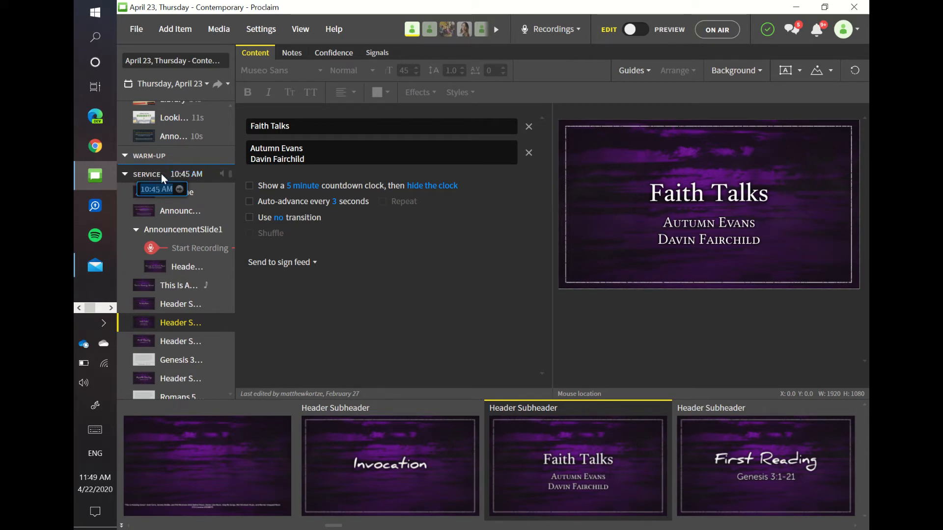
pyautogui.click(167, 173)
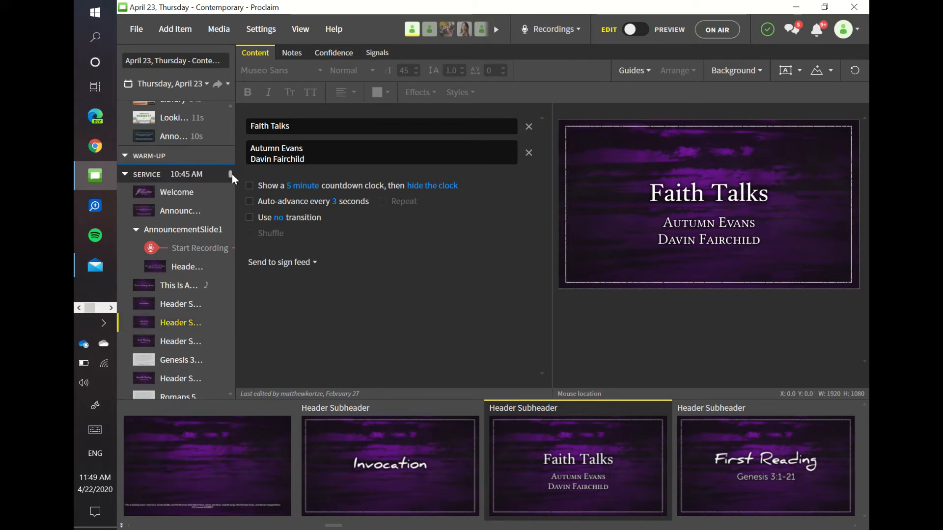
pyautogui.moveTo(230, 175); pyautogui.dragTo(232, 149)
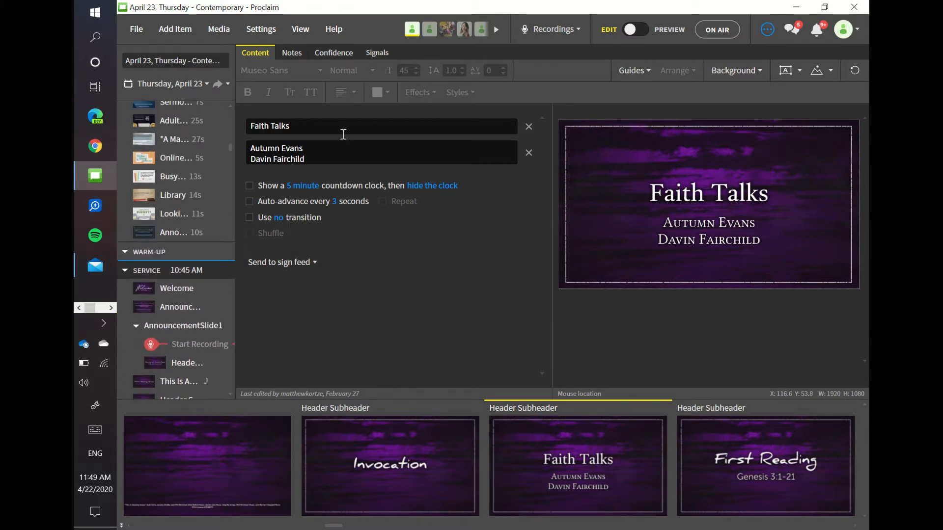
# Examine how the pre-service loop, Warm-Up and timed Service sections follow each other in the presentation.
pyautogui.click(717, 30)
pyautogui.moveTo(231, 147); pyautogui.dragTo(233, 112)
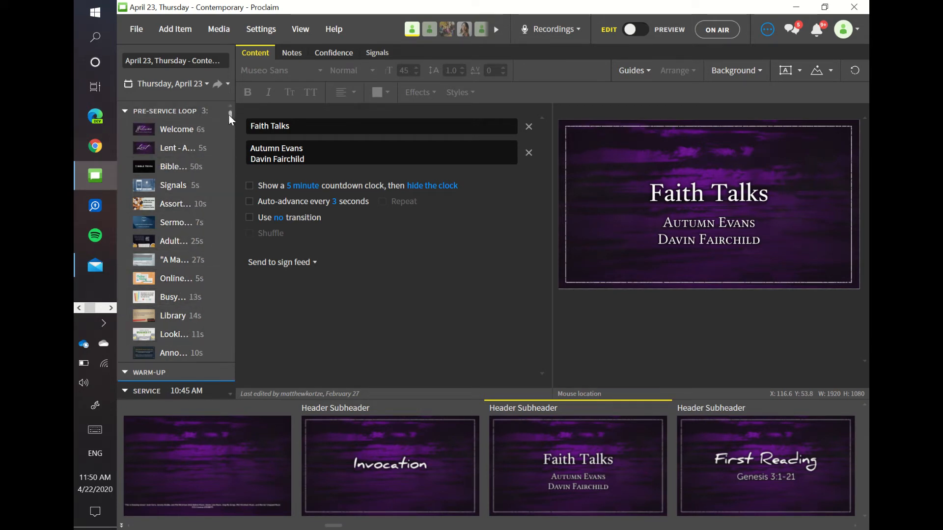
pyautogui.moveTo(228, 114); pyautogui.dragTo(236, 147)
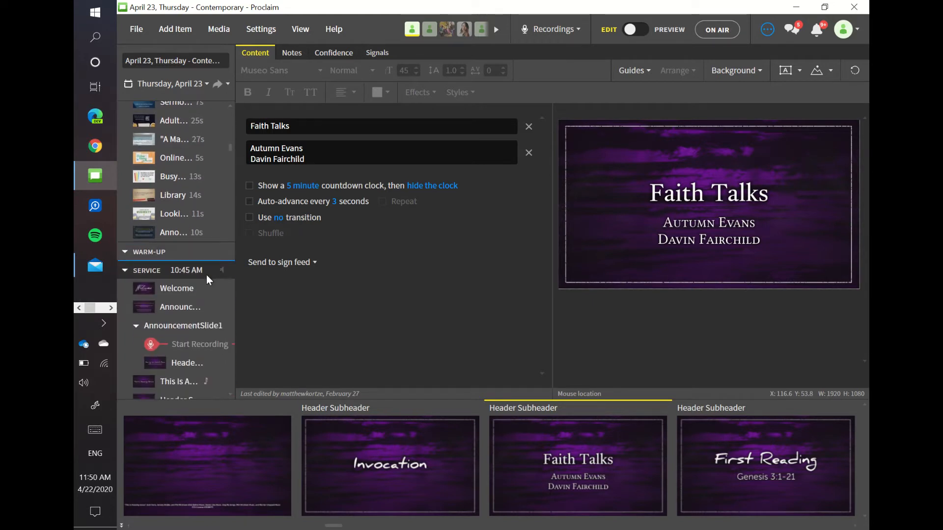
pyautogui.moveTo(189, 274)
pyautogui.moveTo(230, 146); pyautogui.dragTo(230, 122)
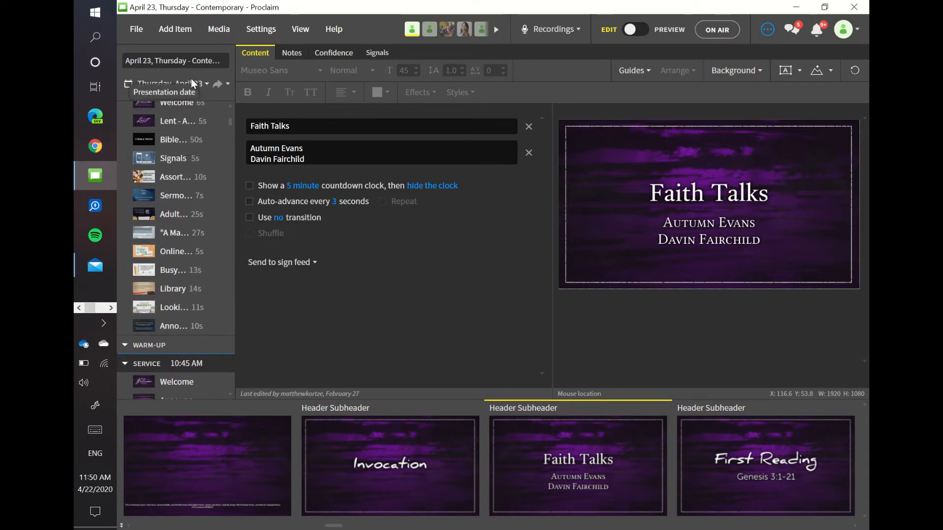
pyautogui.moveTo(176, 369)
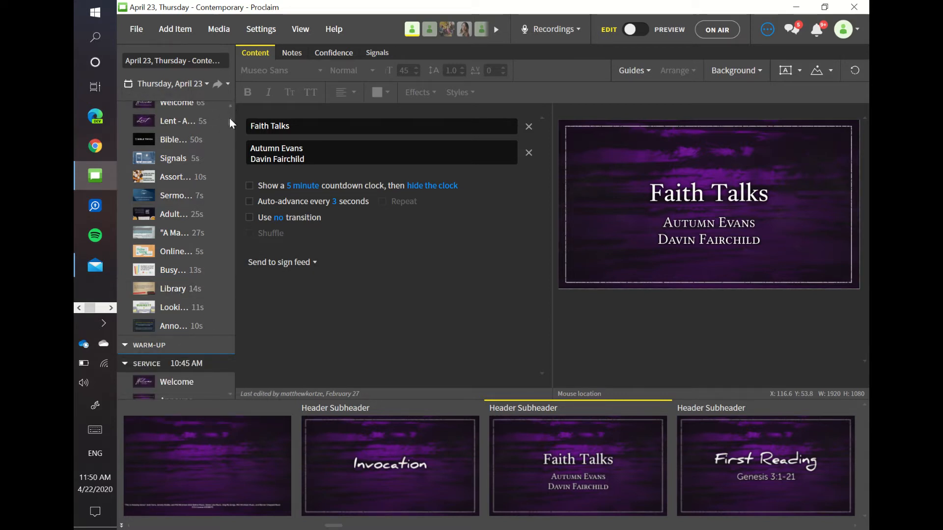
pyautogui.moveTo(230, 122); pyautogui.dragTo(230, 187)
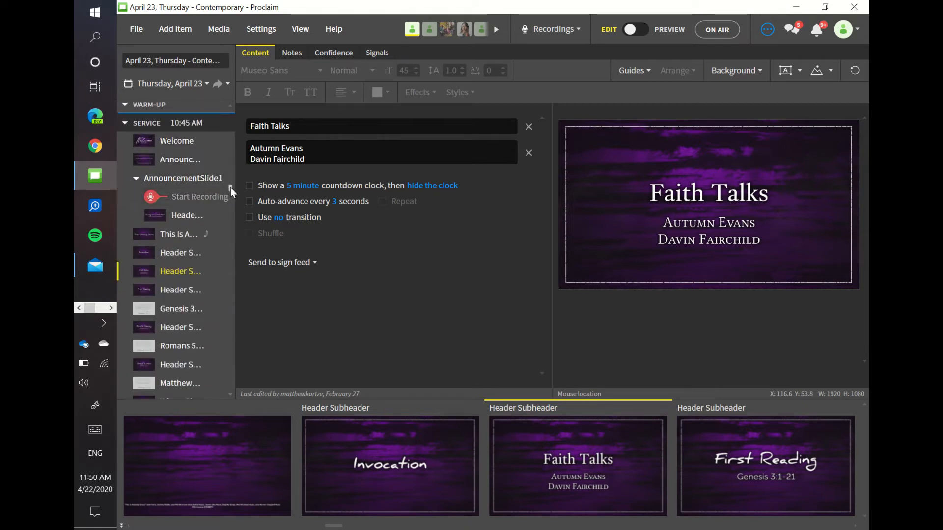
pyautogui.moveTo(231, 187); pyautogui.dragTo(234, 110)
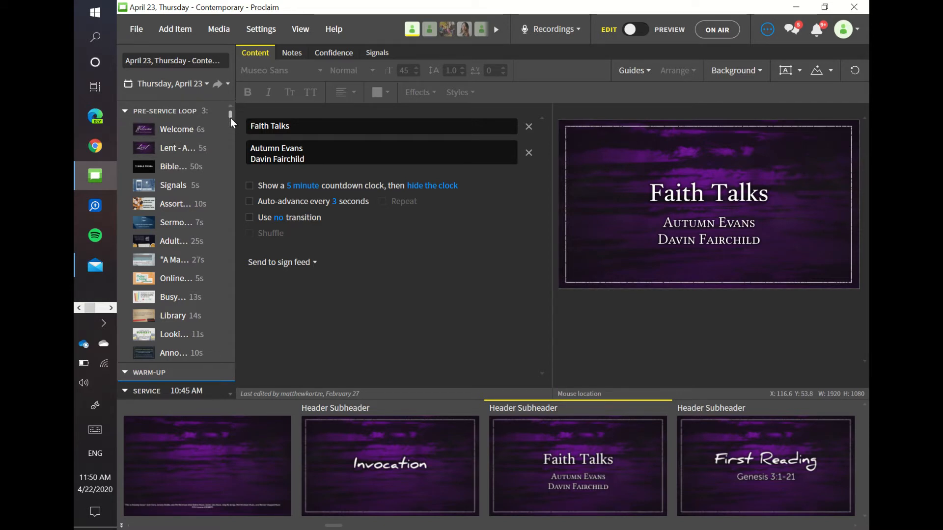
# Look through the presentation's sections from the Warm-Up and Service to the Post-Service Loop, and return to the Pre-Service Loop.
pyautogui.moveTo(229, 116); pyautogui.dragTo(229, 176)
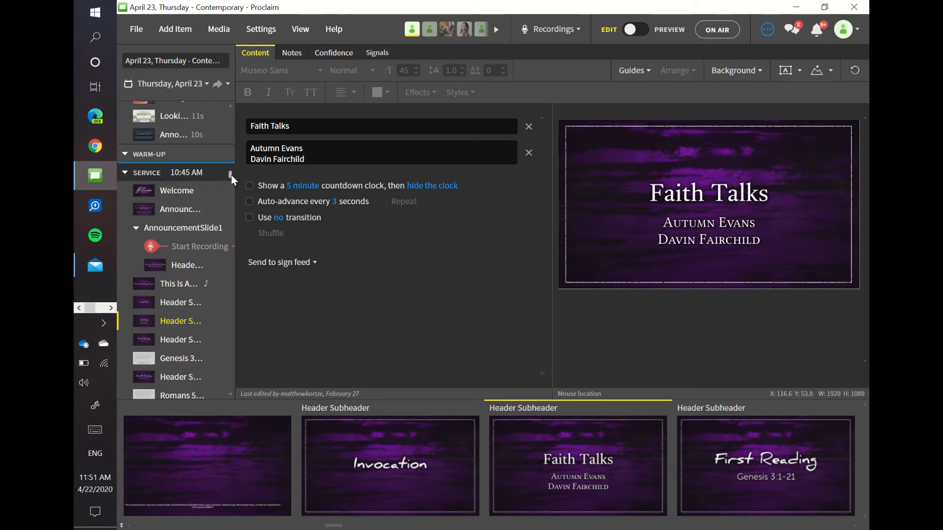
pyautogui.moveTo(231, 176); pyautogui.dragTo(231, 308)
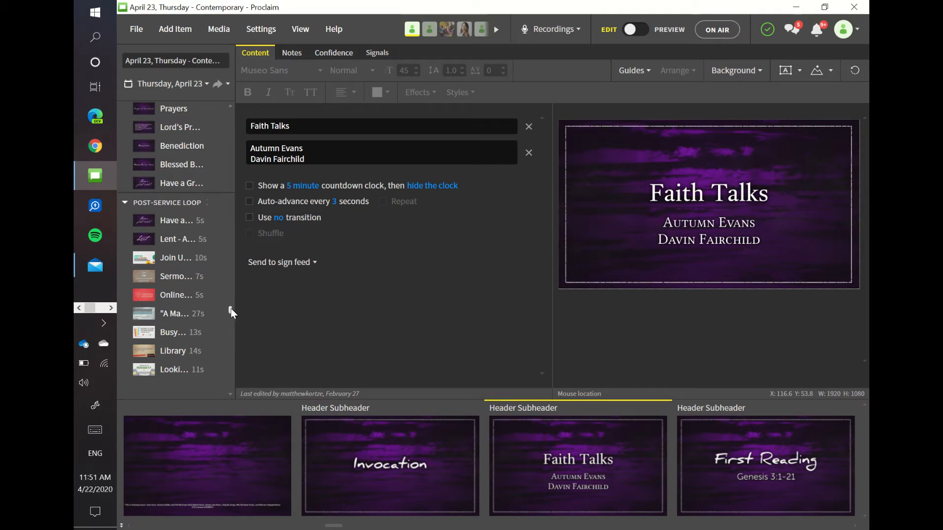
pyautogui.moveTo(231, 309); pyautogui.dragTo(236, 108)
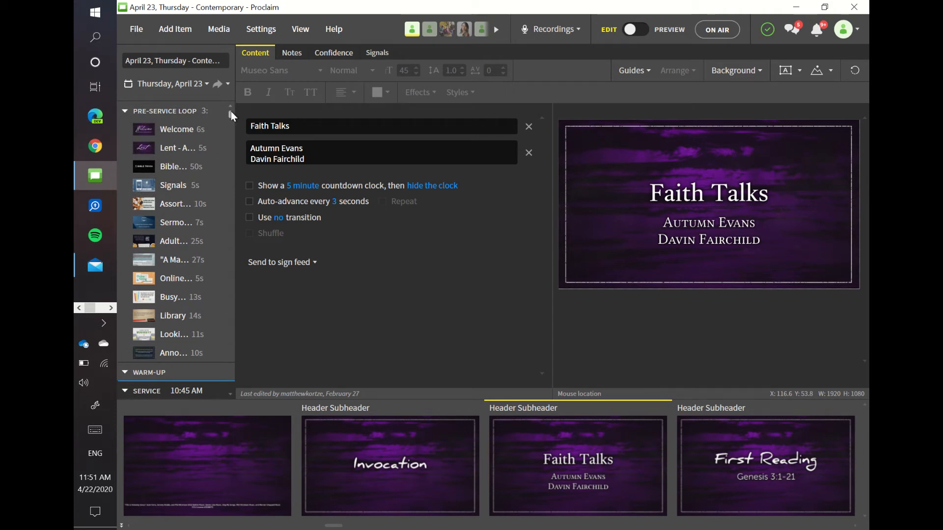
# Open the presentation's title and its date calendar for inspection, and close them without editing.
pyautogui.click(176, 59)
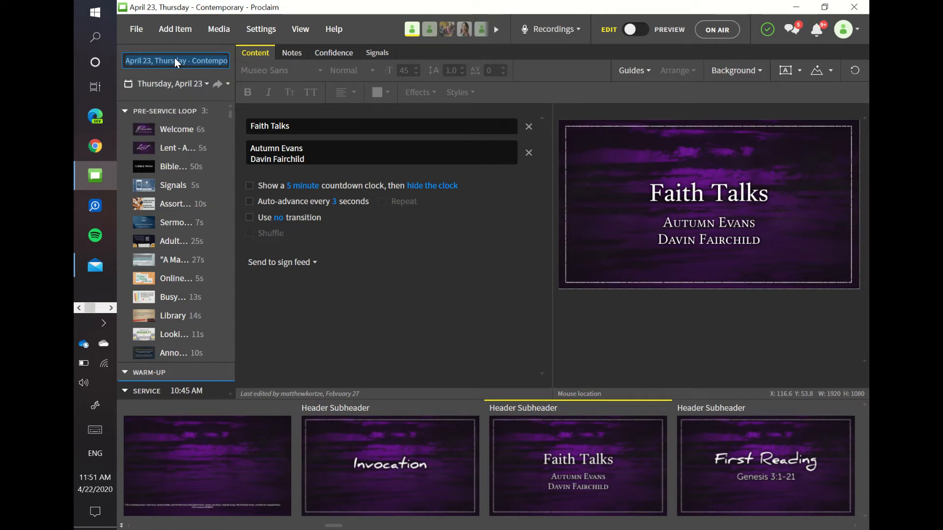
pyautogui.click(195, 85)
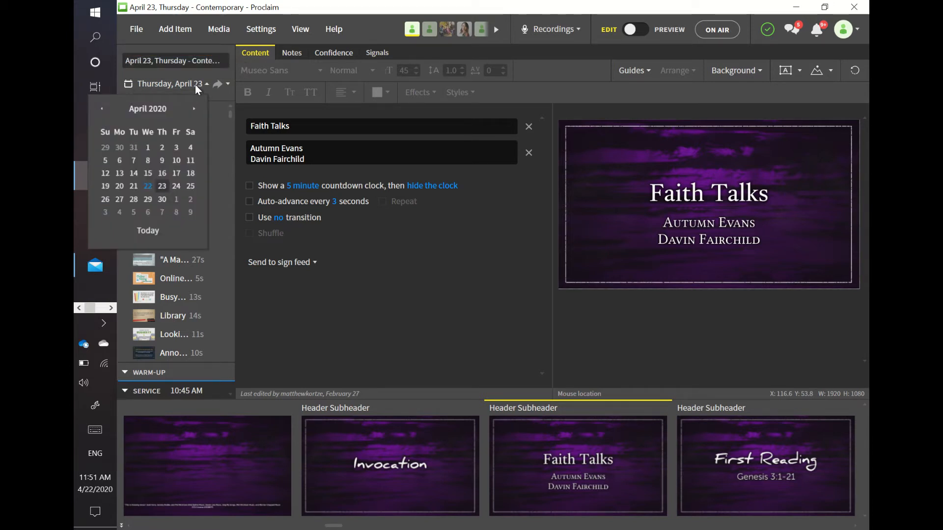
pyautogui.click(195, 84)
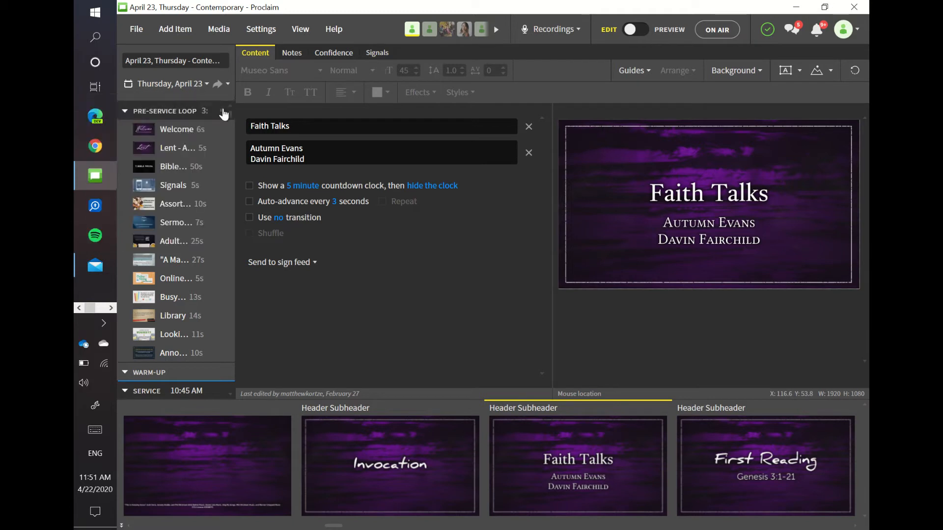
# Review the order of the Pre-Service Loop, Warm-Up and Service items, and return to the start of the list.
pyautogui.moveTo(228, 113); pyautogui.dragTo(208, 193)
pyautogui.moveTo(183, 226)
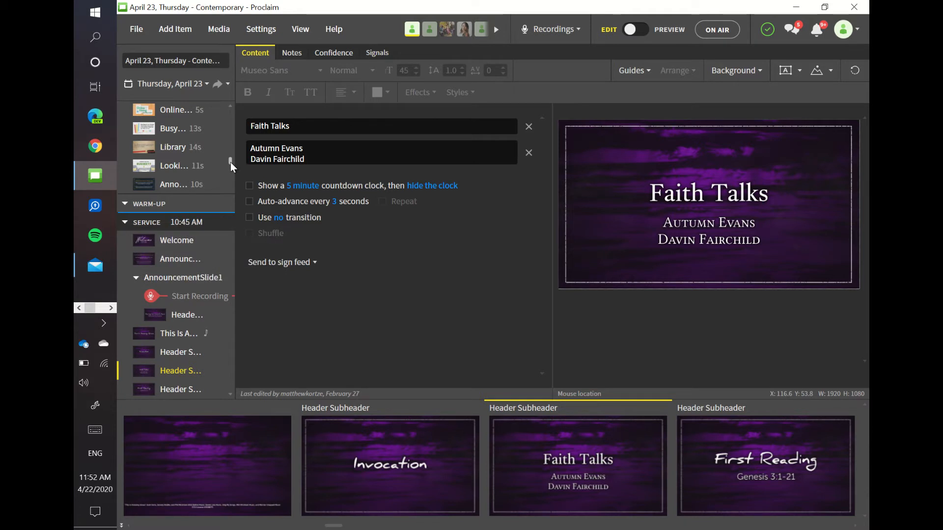
pyautogui.moveTo(231, 162)
pyautogui.mouseDown()
pyautogui.moveTo(234, 121)
pyautogui.moveTo(230, 146)
pyautogui.mouseUp()
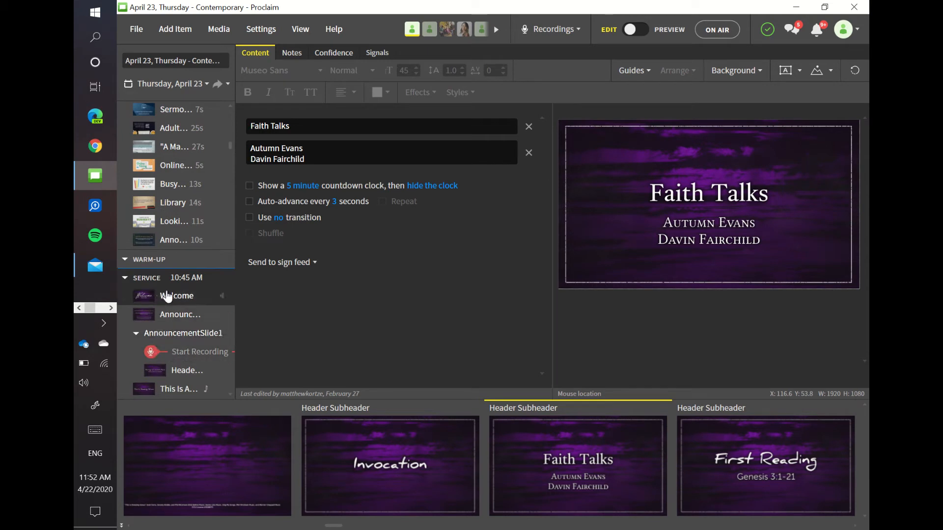
pyautogui.moveTo(182, 283)
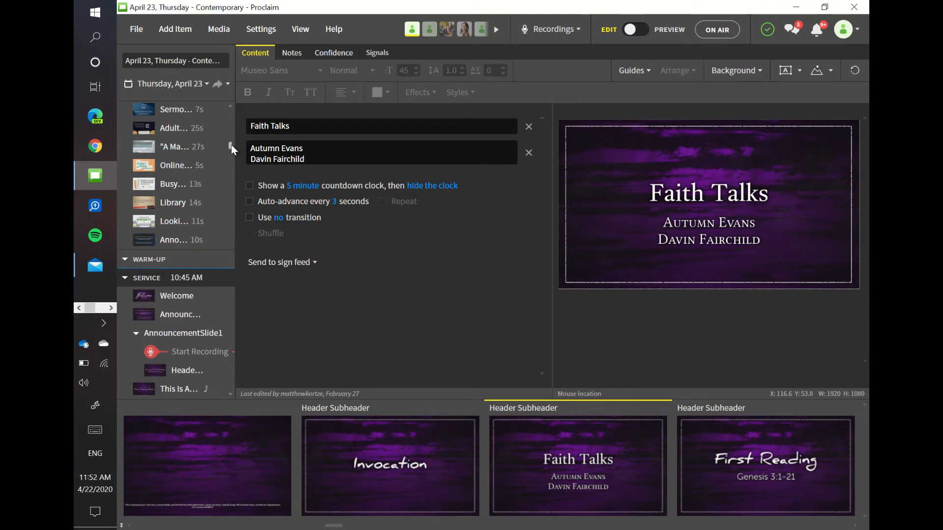
pyautogui.moveTo(232, 147); pyautogui.dragTo(233, 191)
pyautogui.moveTo(235, 120); pyautogui.dragTo(234, 98)
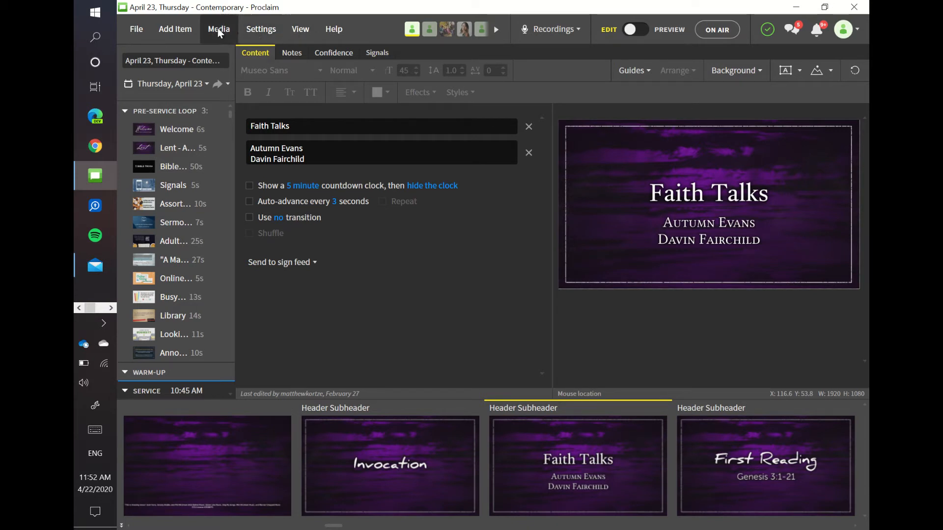
# View the list of existing presentations available to open, and close it without opening one.
pyautogui.click(138, 30)
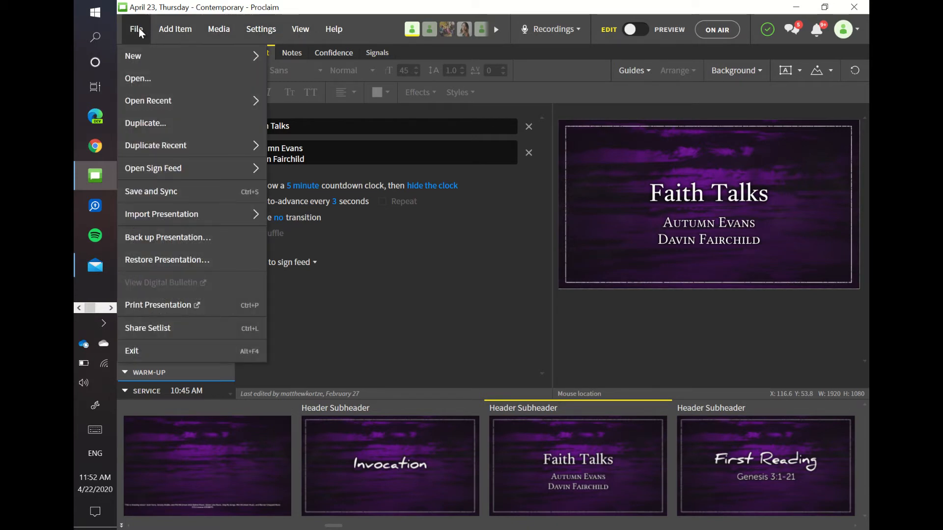
pyautogui.moveTo(150, 58)
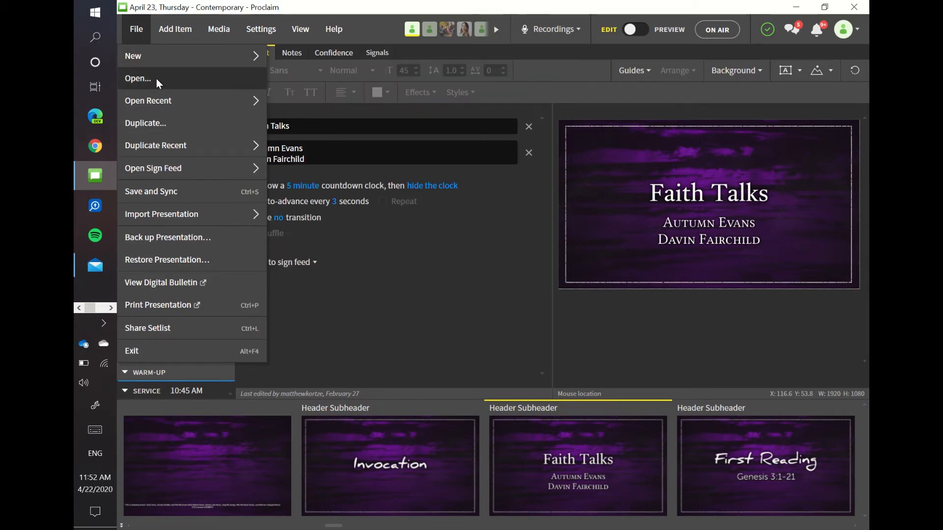
pyautogui.click(157, 78)
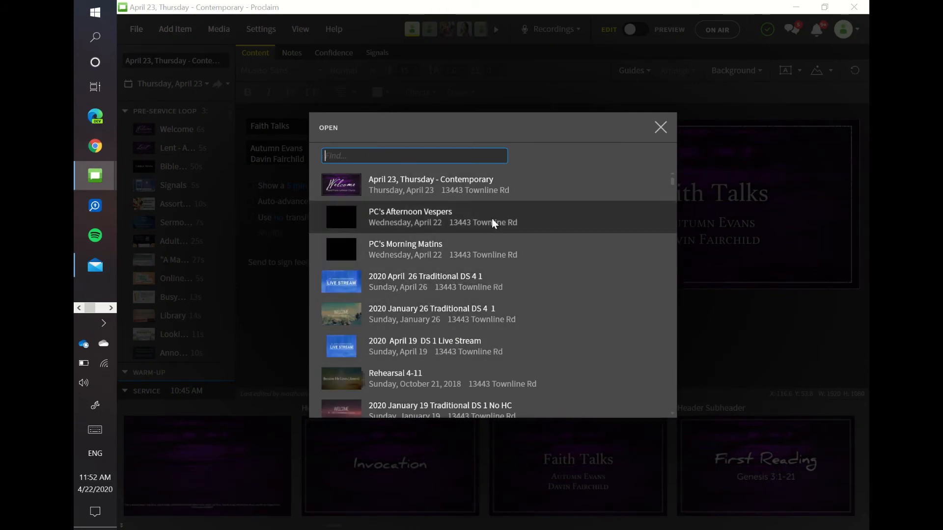
pyautogui.click(661, 127)
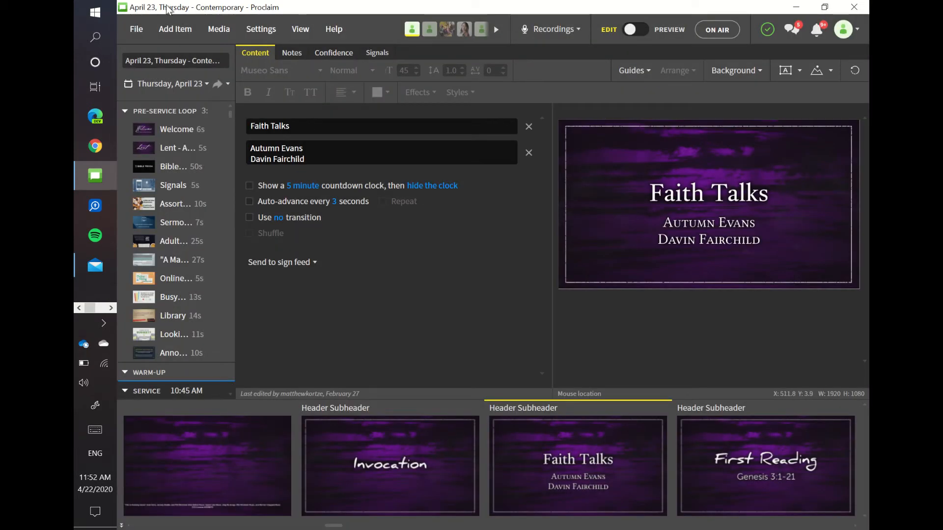
# View the options for opening, duplicating and creating presentations, including the new-presentation templates, without choosing one.
pyautogui.click(134, 28)
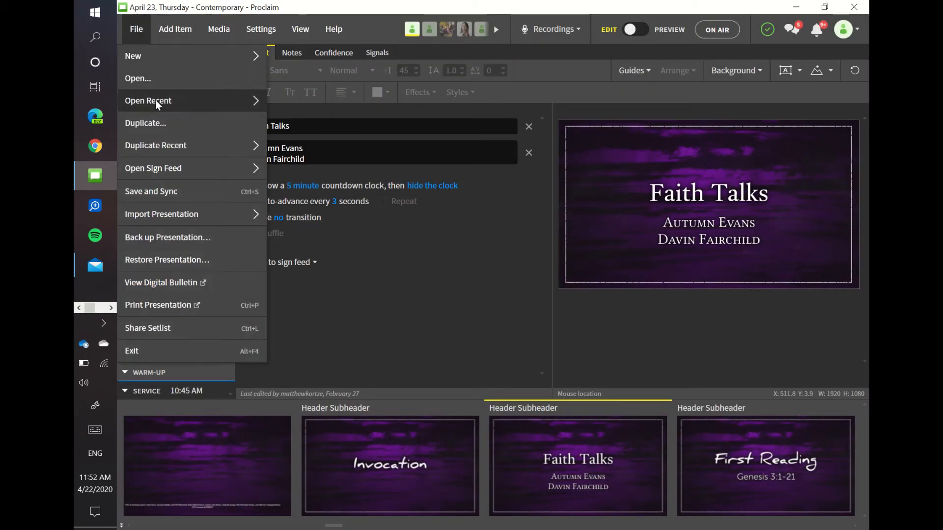
pyautogui.moveTo(155, 99)
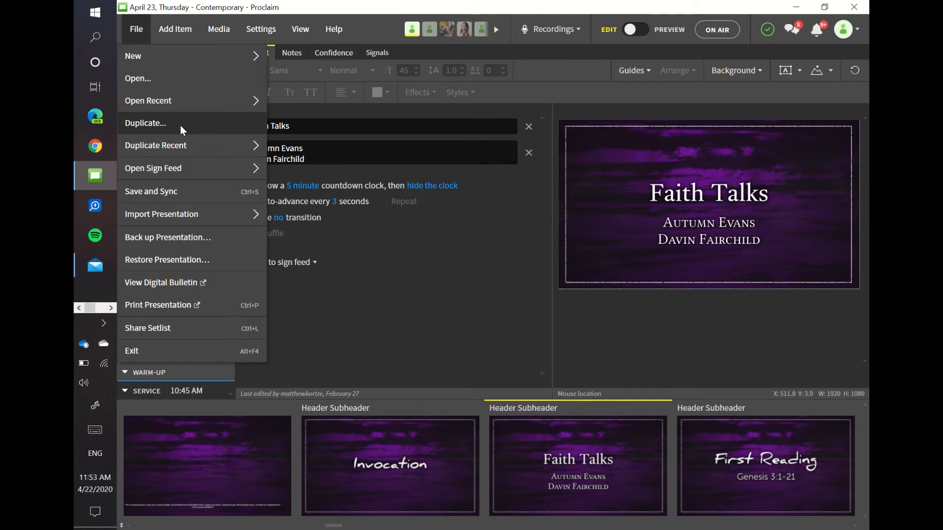
pyautogui.moveTo(183, 149)
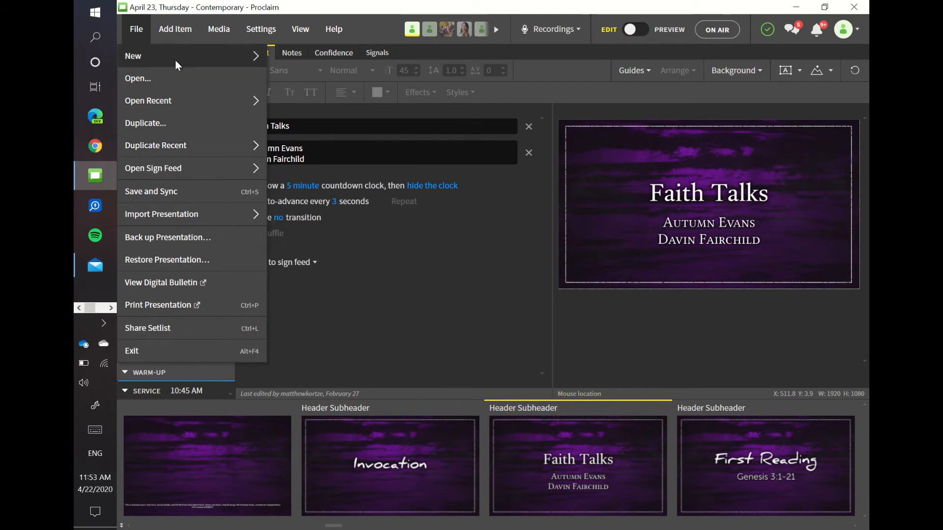
pyautogui.moveTo(175, 57)
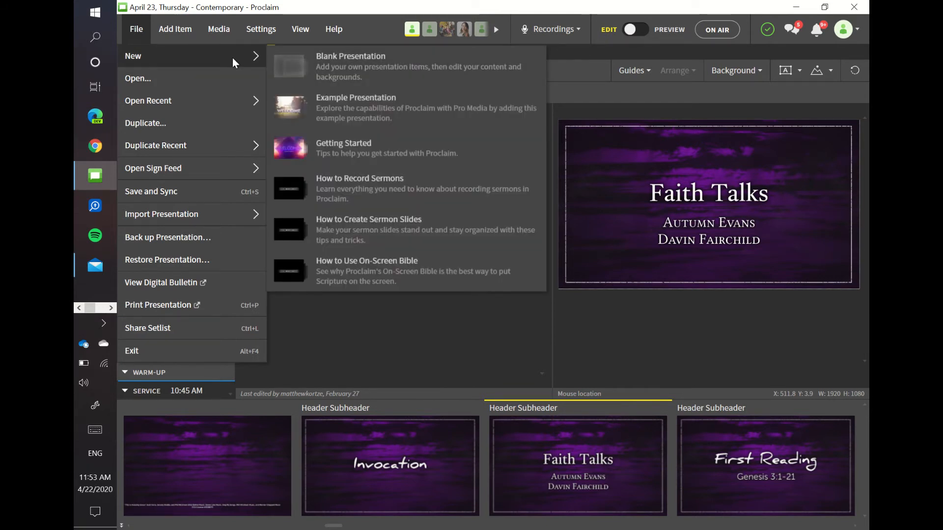
pyautogui.click(308, 9)
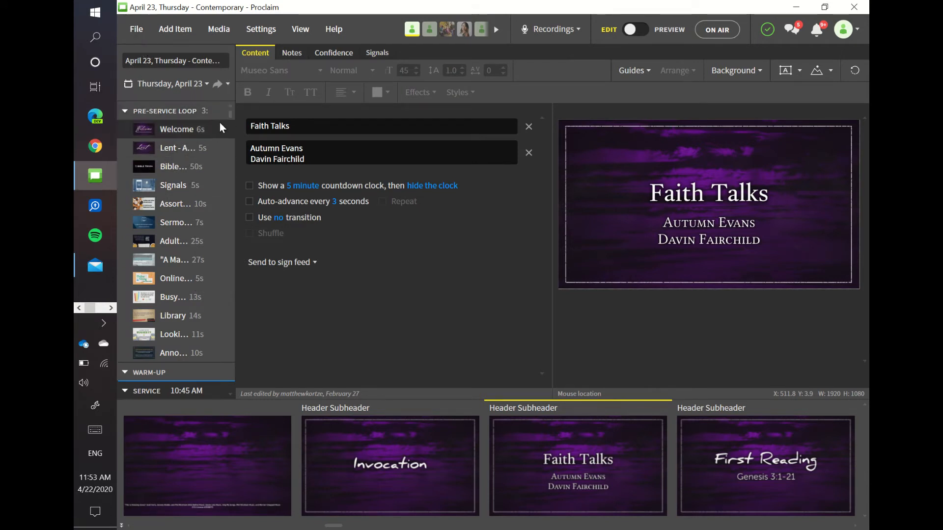
# Search the presentations available to duplicate for "contempo", and close the list without duplicating one.
pyautogui.moveTo(232, 113)
pyautogui.mouseDown()
pyautogui.moveTo(229, 146)
pyautogui.moveTo(236, 104)
pyautogui.mouseUp()
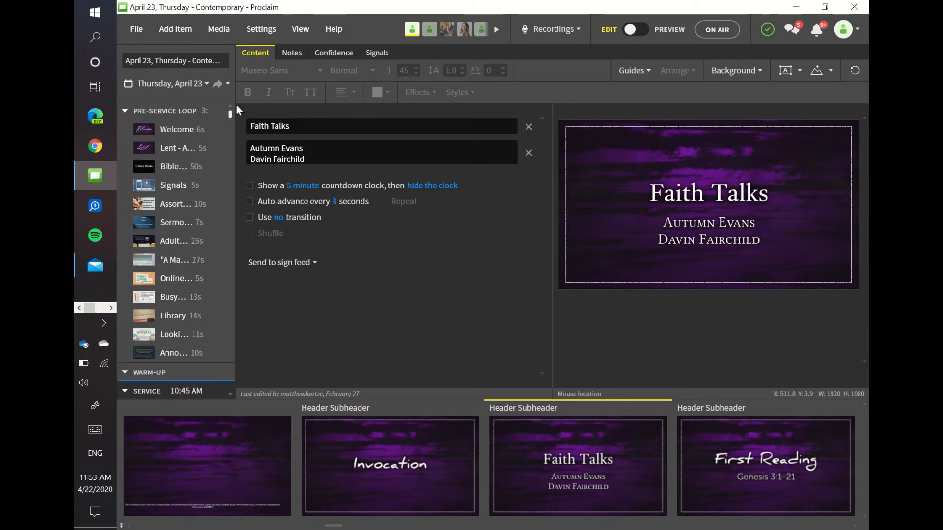
pyautogui.click(162, 57)
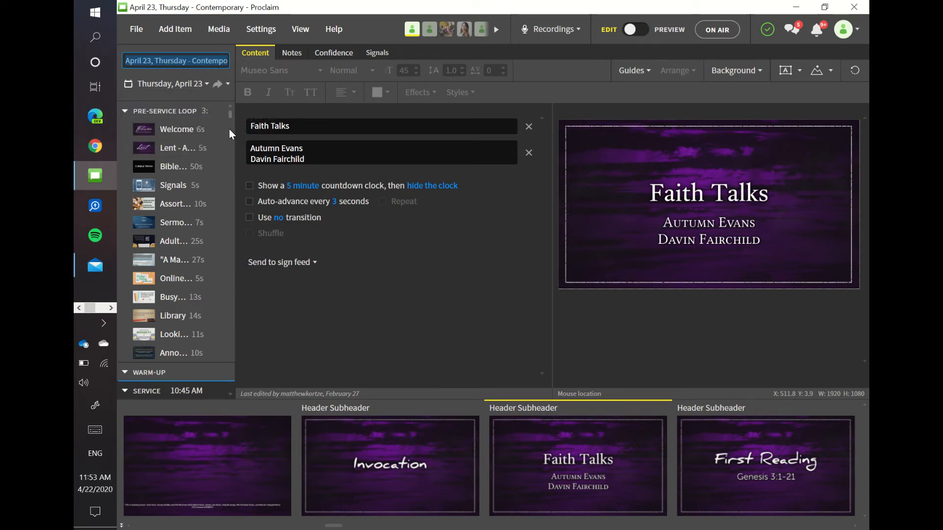
pyautogui.click(130, 31)
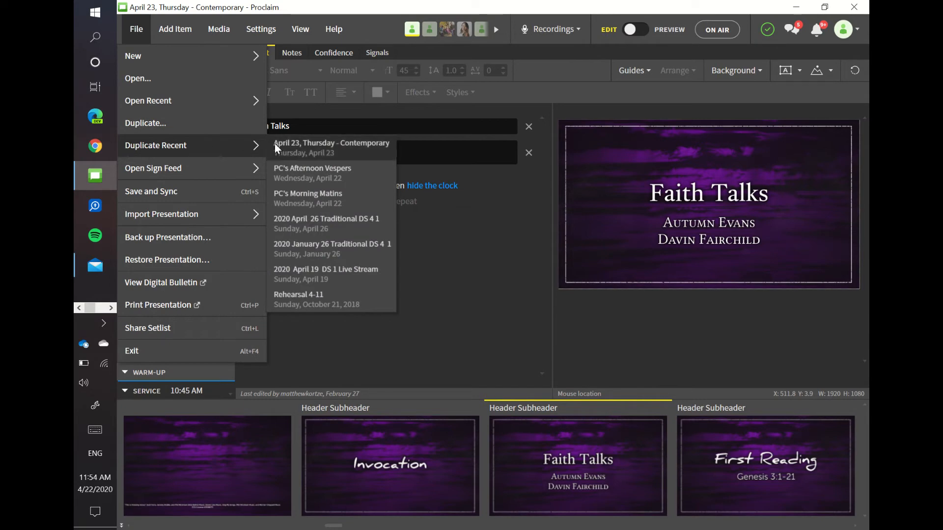
pyautogui.click(229, 127)
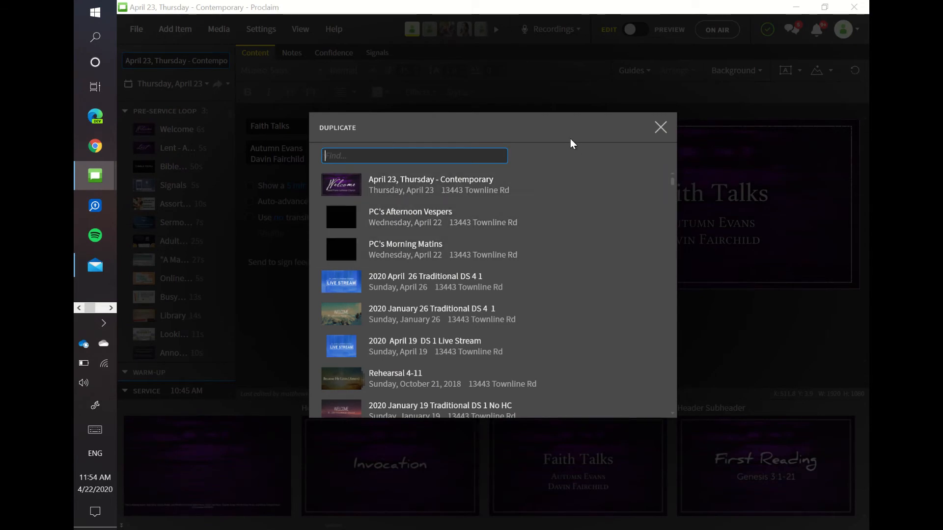
pyautogui.write('ceont')
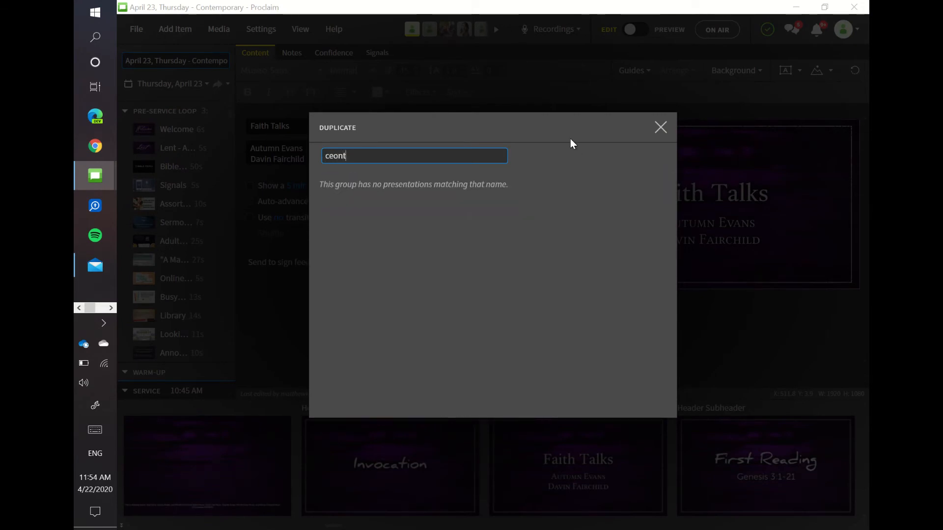
pyautogui.press('BackSpace')
pyautogui.write('ontempo')
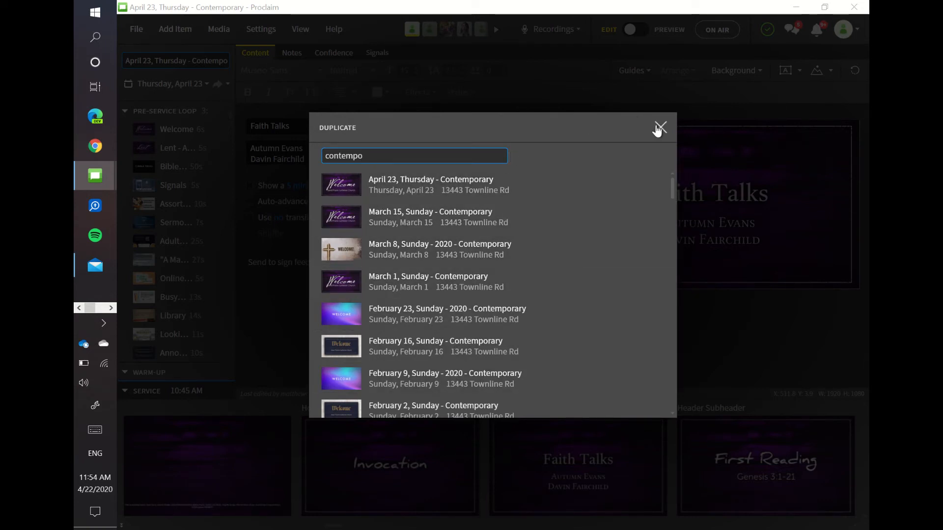
pyautogui.click(658, 128)
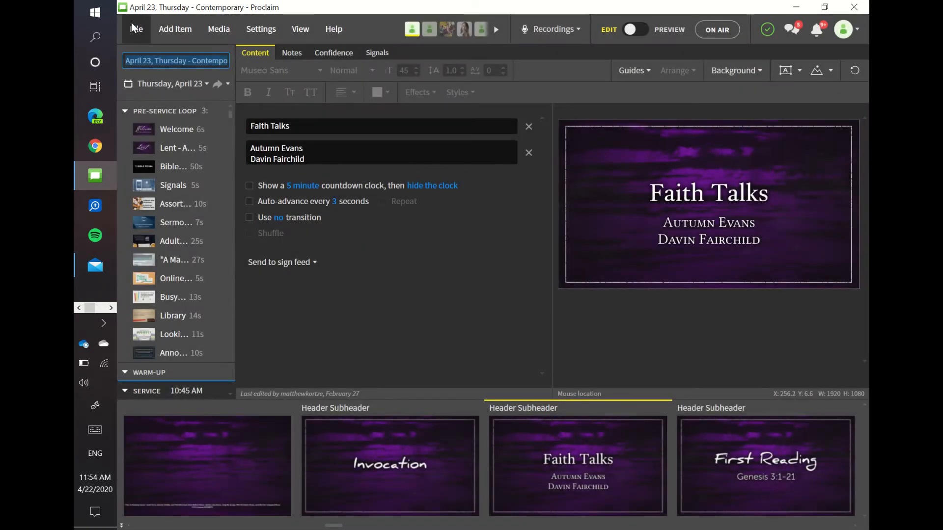
# Examine the recent presentations offered for opening and duplication, and leave the current presentation open.
pyautogui.click(132, 28)
pyautogui.moveTo(158, 148)
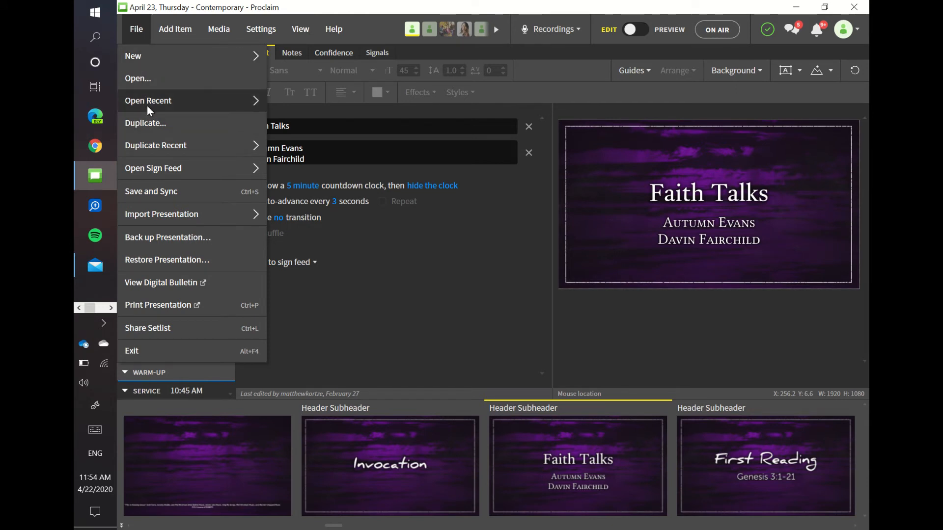
pyautogui.moveTo(149, 101)
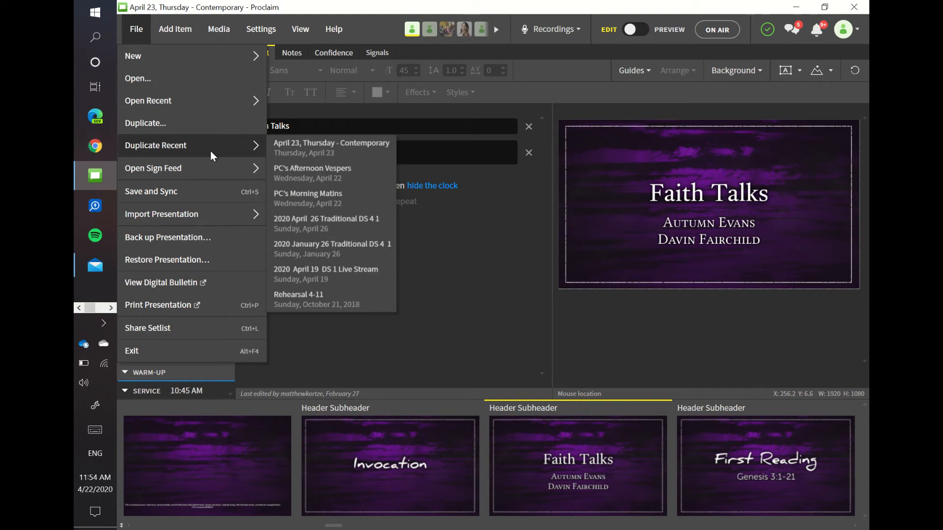
pyautogui.moveTo(140, 33)
pyautogui.click(289, 6)
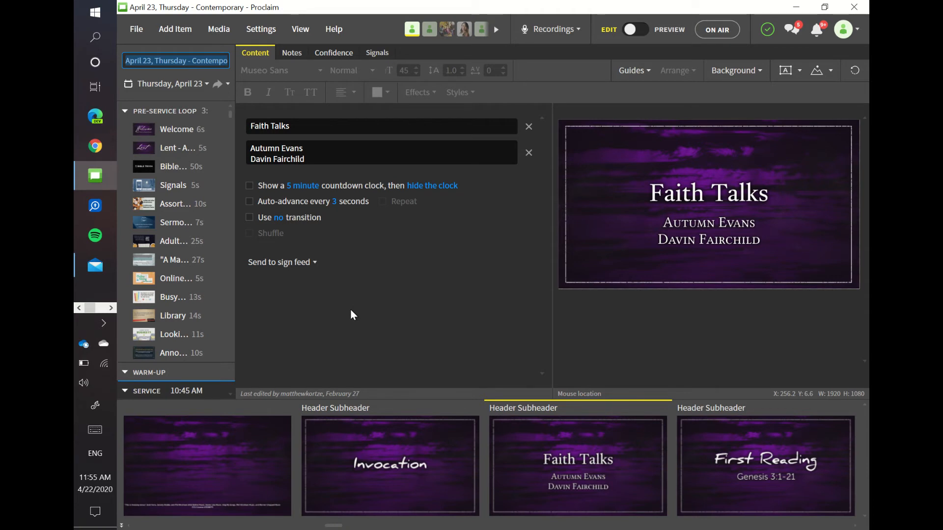
pyautogui.click(136, 29)
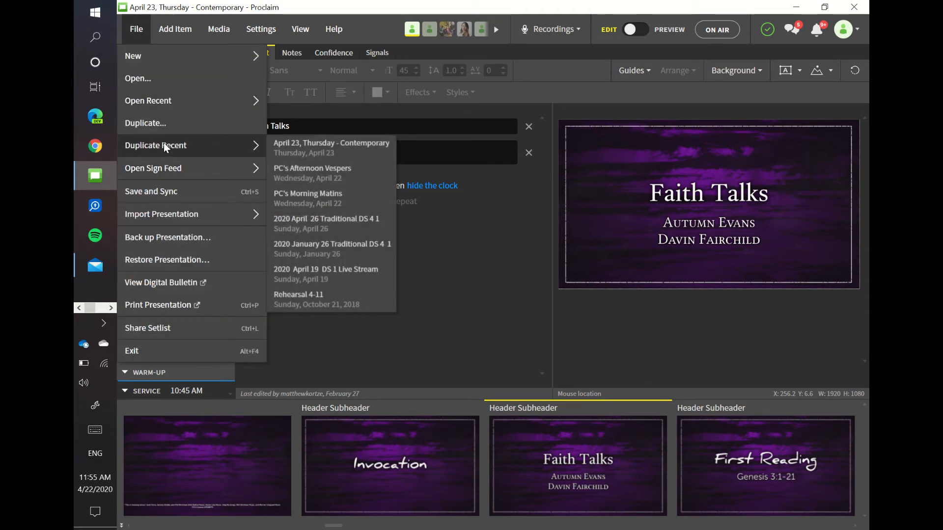
pyautogui.click(275, 4)
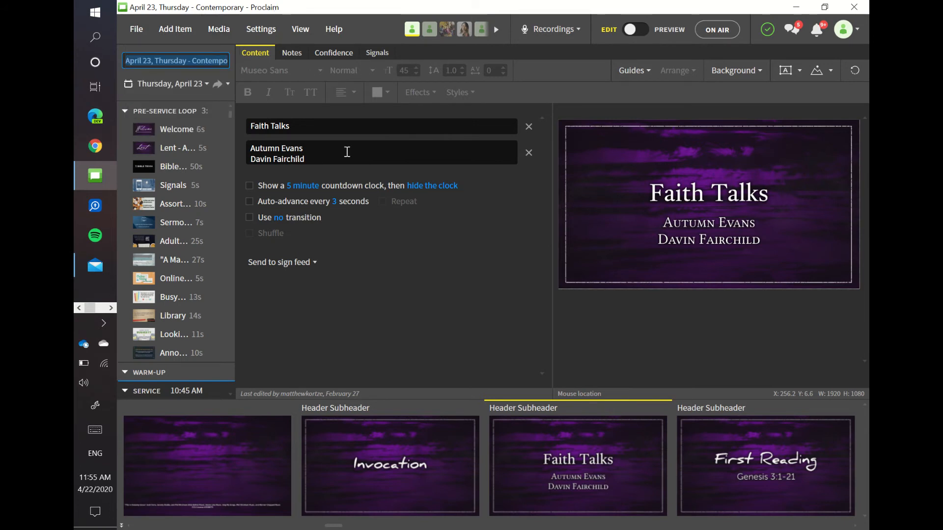
pyautogui.click(395, 254)
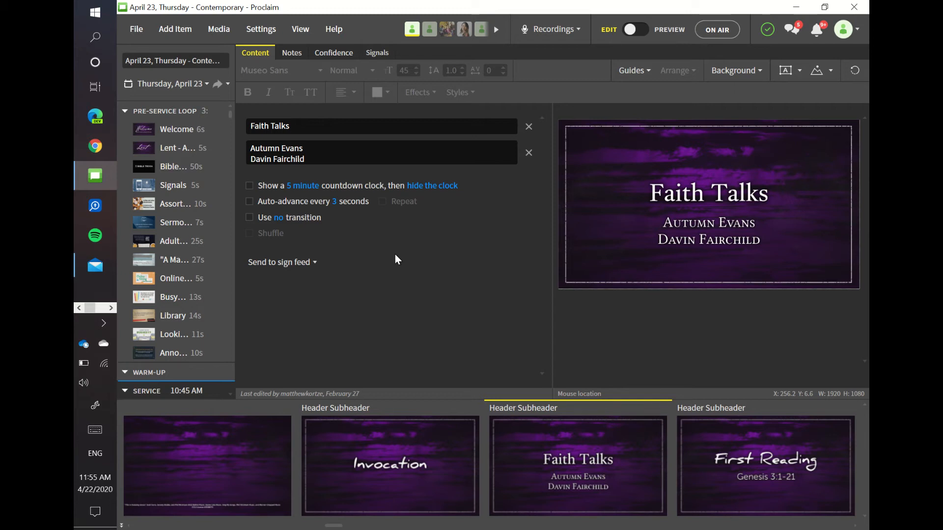
# View the item types that can be added to the presentation, and bring the Service section's slides into view.
pyautogui.click(174, 29)
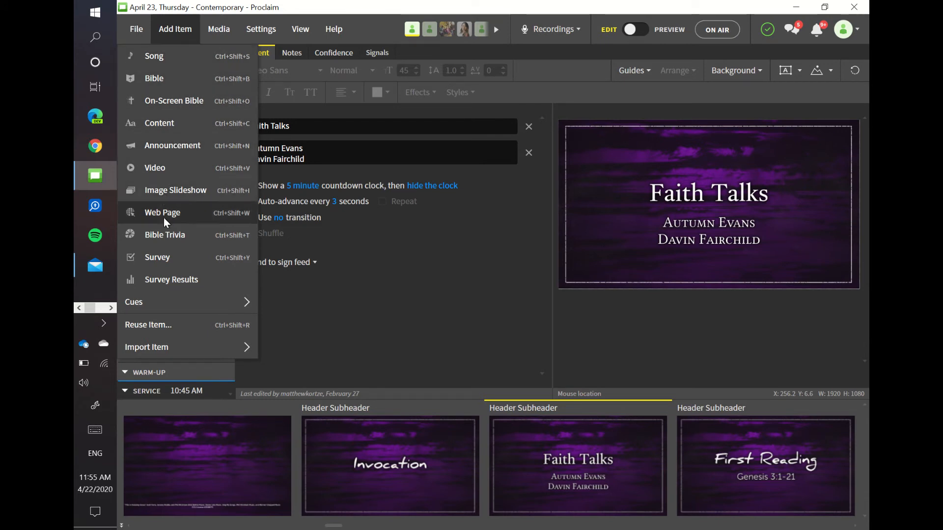
pyautogui.click(316, 302)
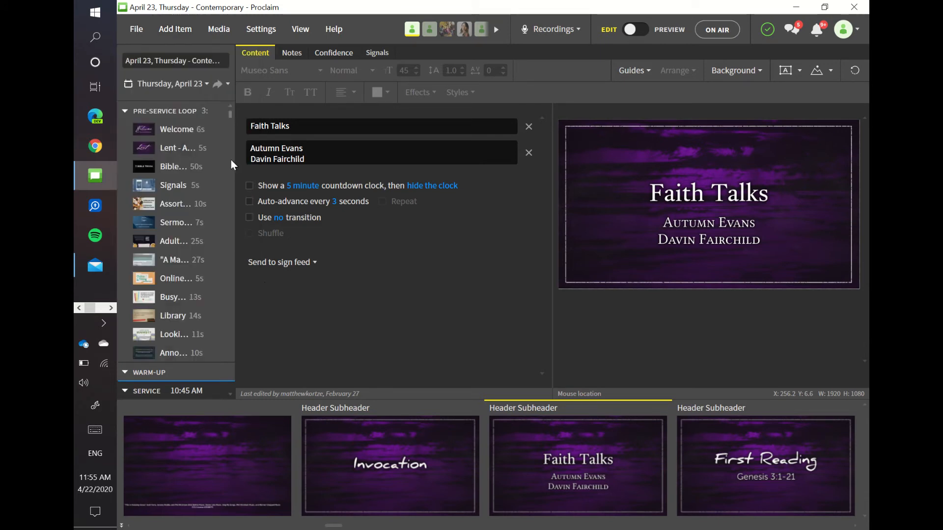
pyautogui.moveTo(231, 114); pyautogui.dragTo(238, 208)
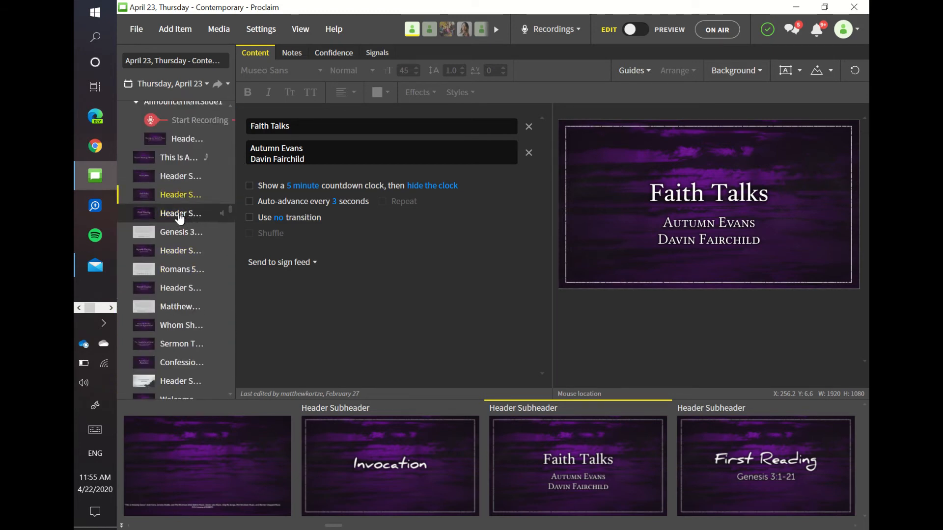
# Review the Service section's slides from "This Is Amazing Grace" through Invocation, Faith Talks and First Reading to the Genesis 3:1–21 passage.
pyautogui.click(170, 163)
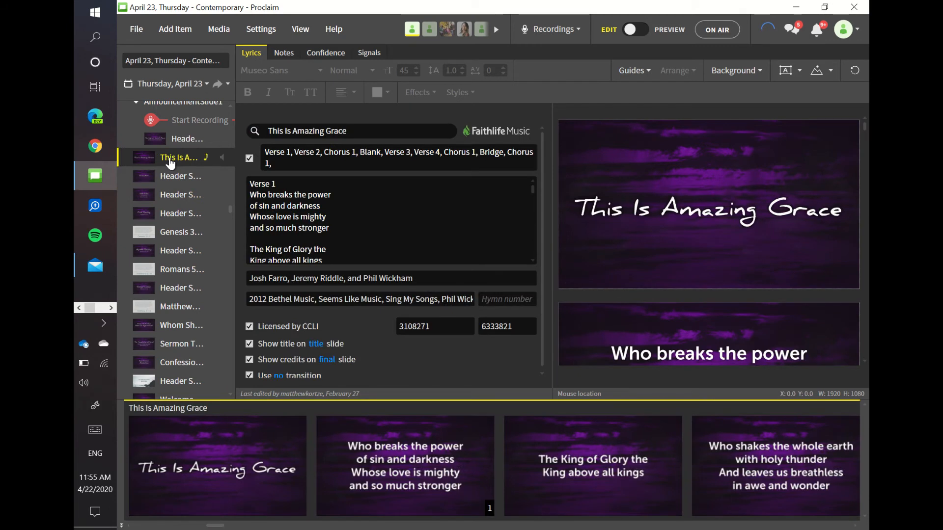
pyautogui.click(194, 181)
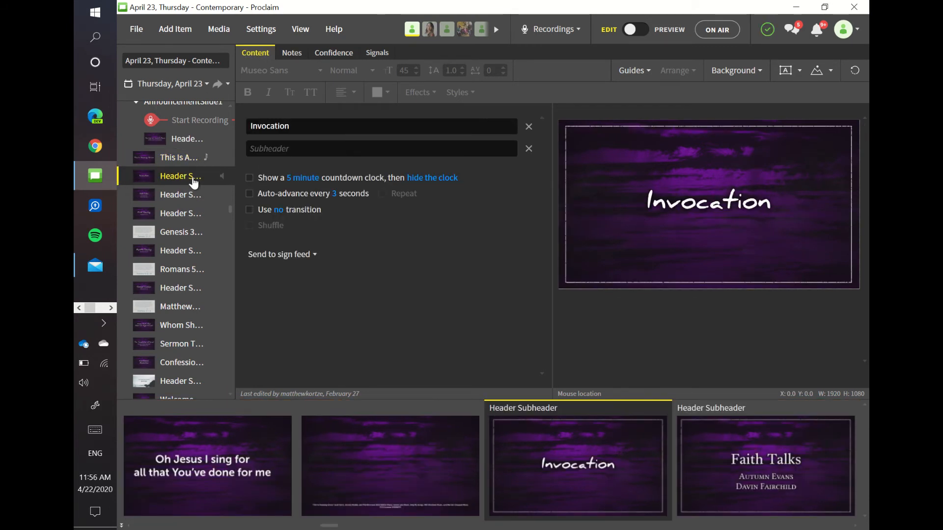
pyautogui.click(182, 194)
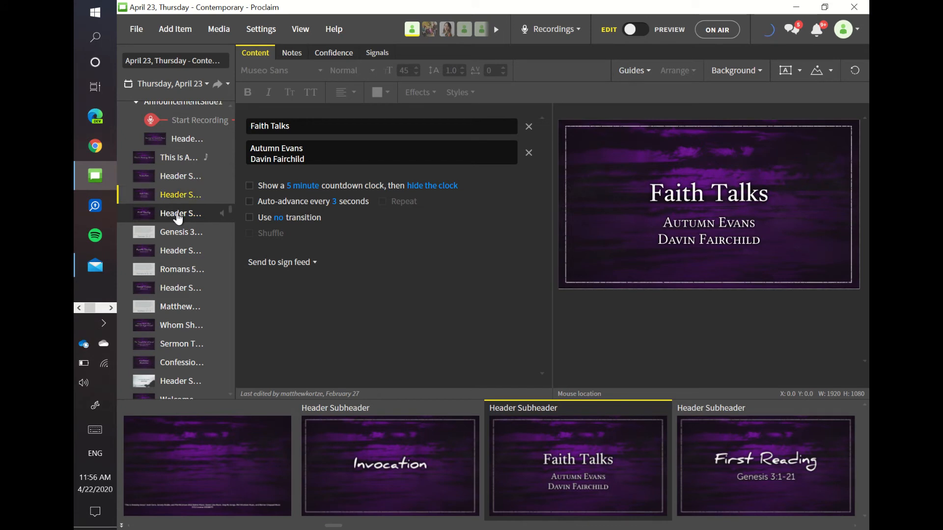
pyautogui.click(177, 216)
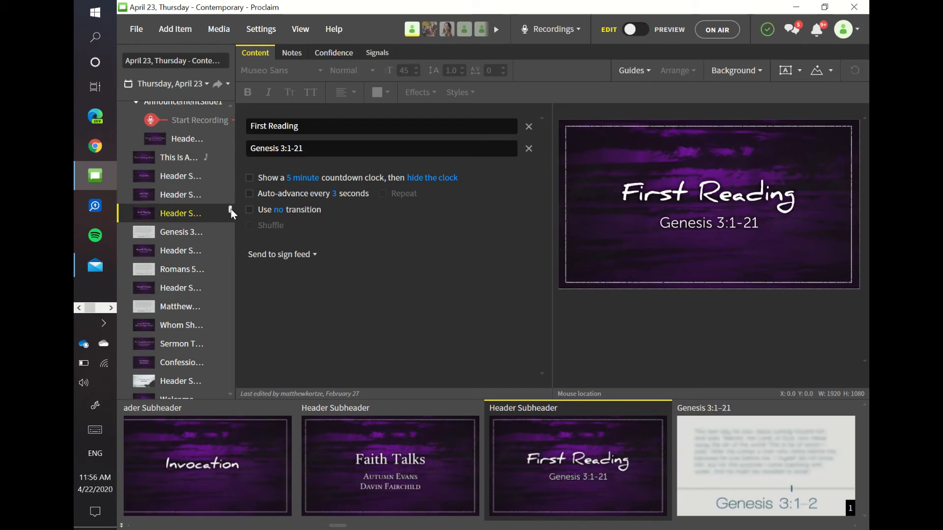
pyautogui.scroll(-2, 231, 209)
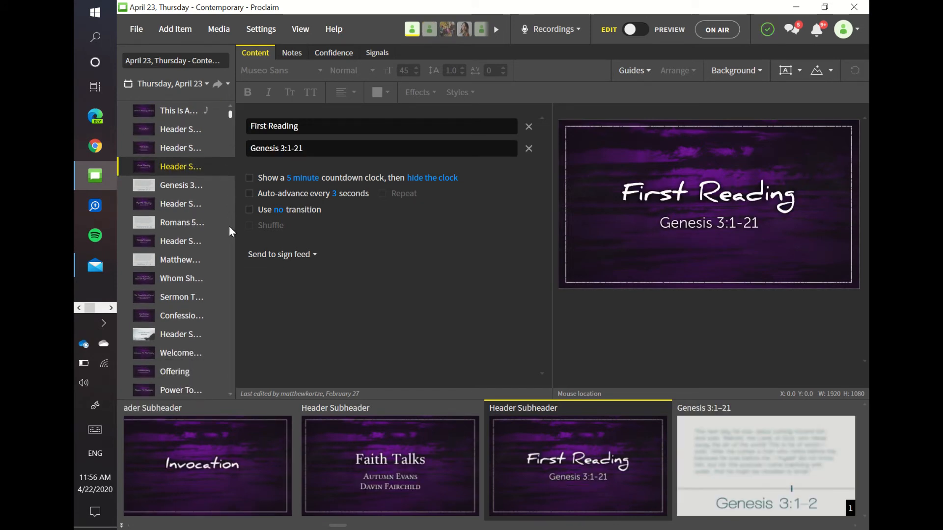
pyautogui.click(192, 191)
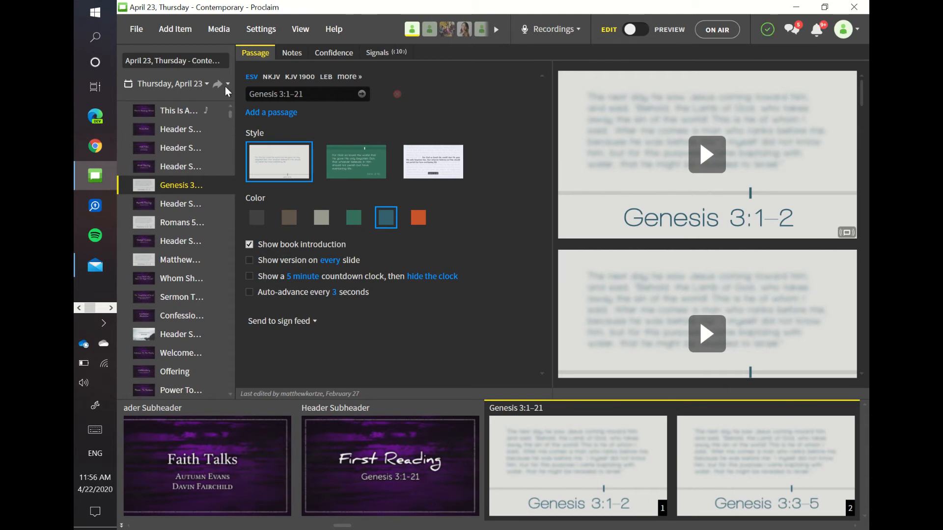
# View the item types and media options available, and return to the Faith Talks slide without choosing one.
pyautogui.click(178, 29)
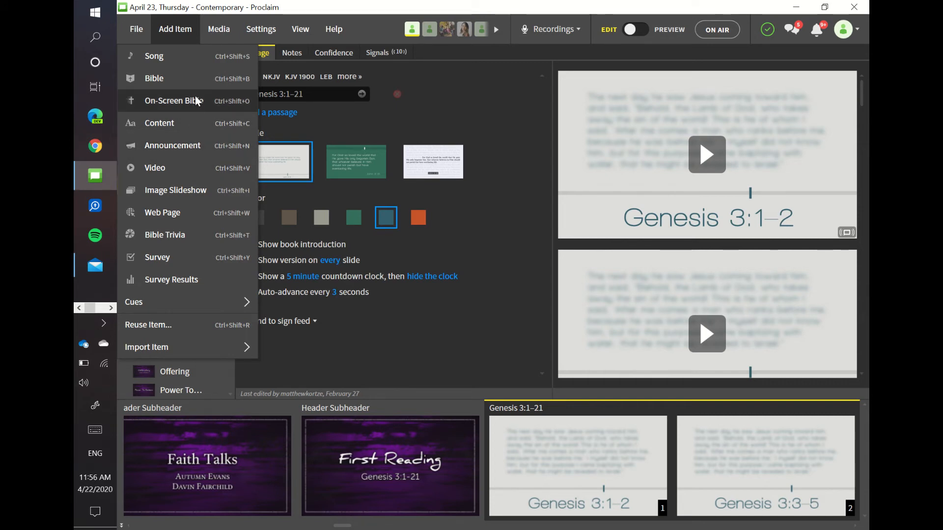
pyautogui.moveTo(221, 30)
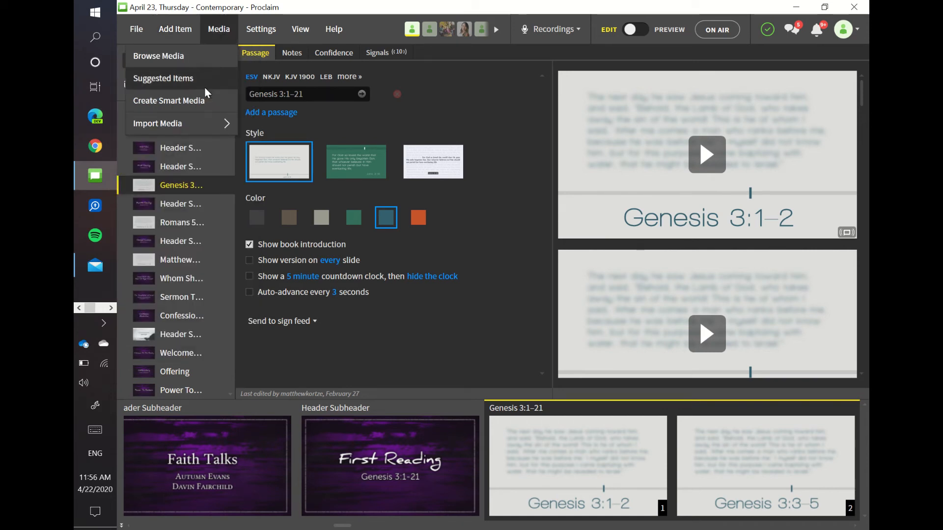
pyautogui.click(170, 154)
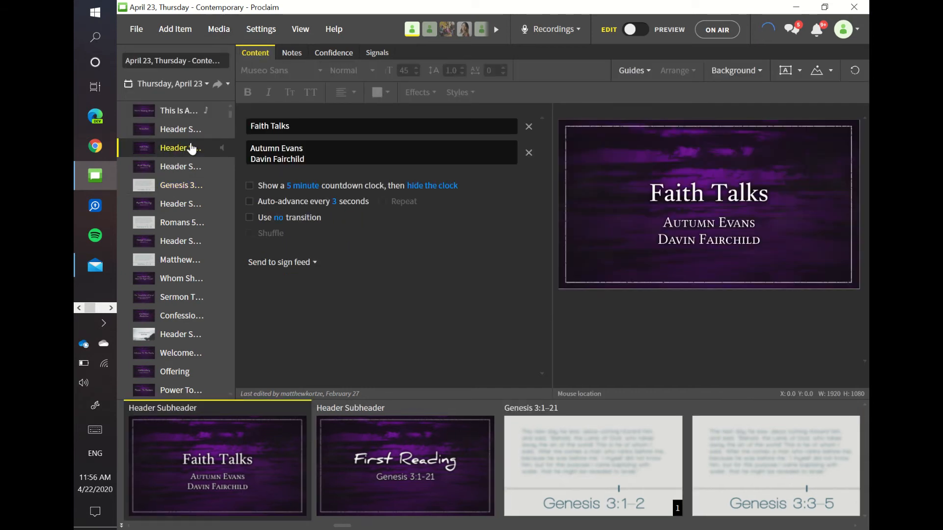
# Display the "A Matter of Interpretation(?)" and Adult Bible Study announcements in the Pre-Service Loop.
pyautogui.scroll(10, 229, 105)
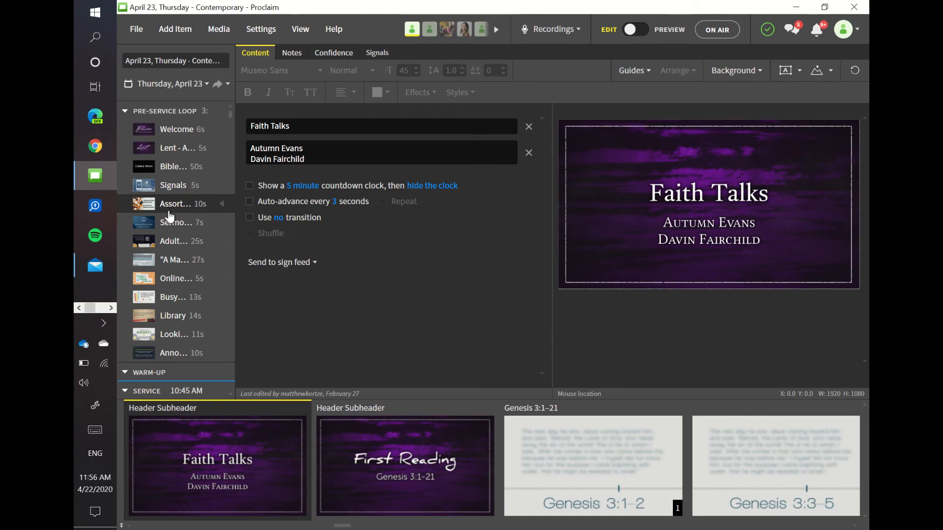
pyautogui.click(170, 266)
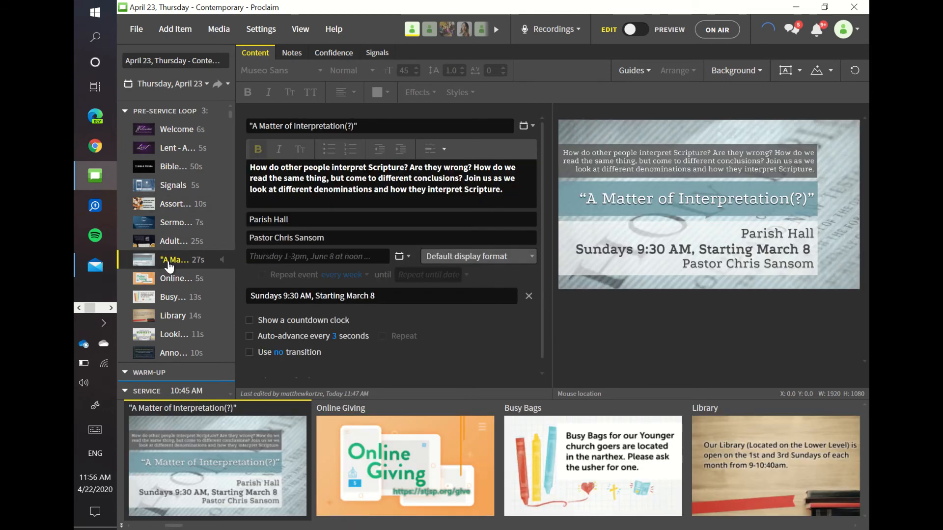
pyautogui.click(164, 245)
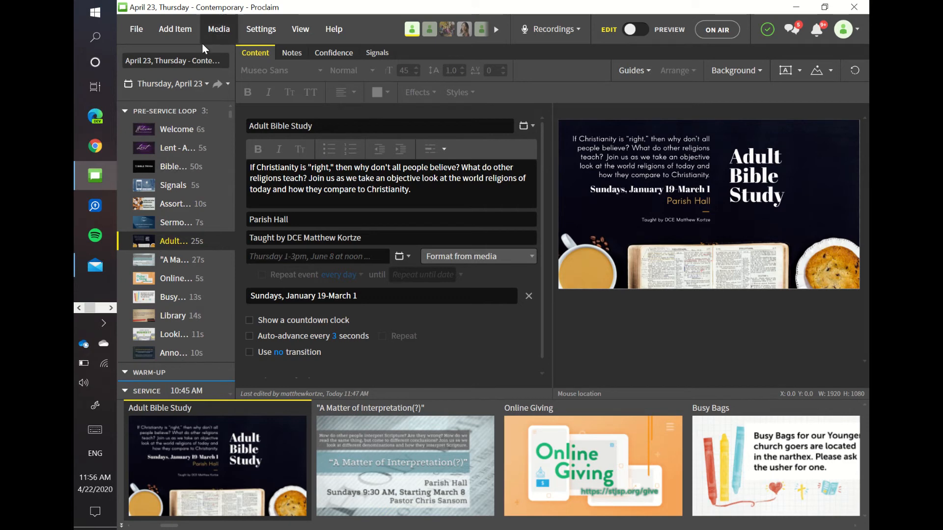
# Browse the owned items in the media library, and search them for "easter".
pyautogui.click(212, 32)
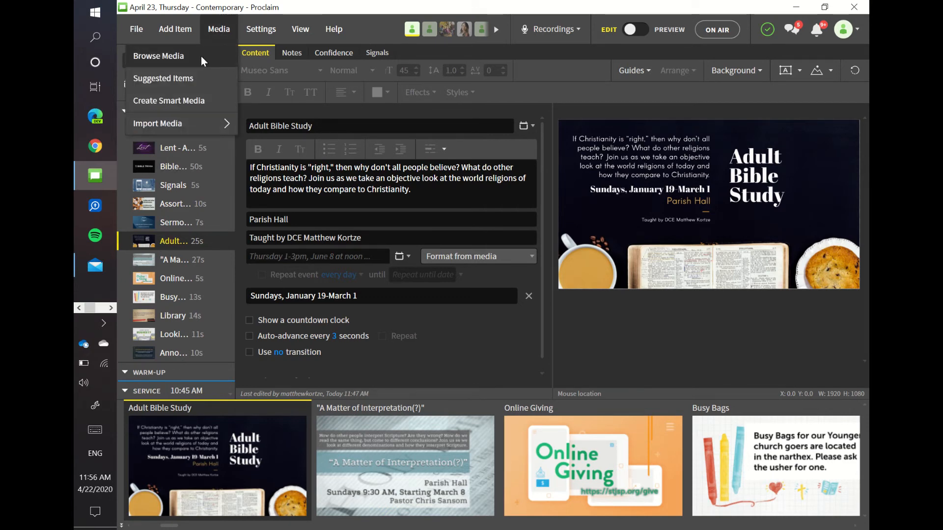
pyautogui.click(201, 56)
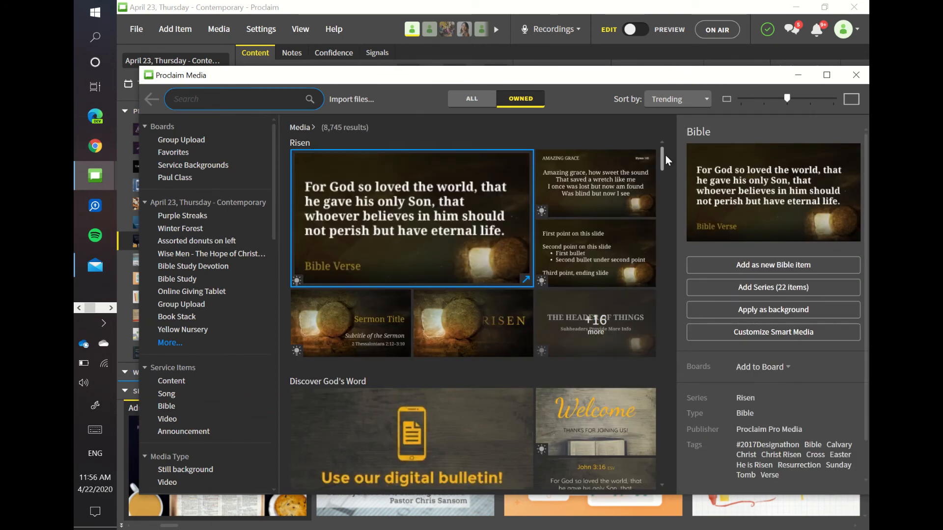
pyautogui.moveTo(658, 155)
pyautogui.mouseDown()
pyautogui.moveTo(664, 280)
pyautogui.moveTo(660, 168)
pyautogui.mouseUp()
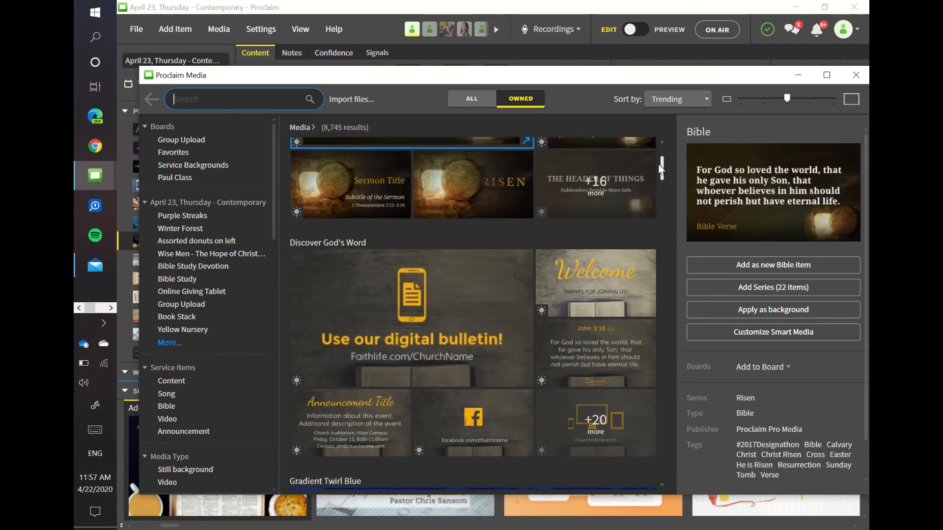
pyautogui.click(270, 98)
pyautogui.write('ea')
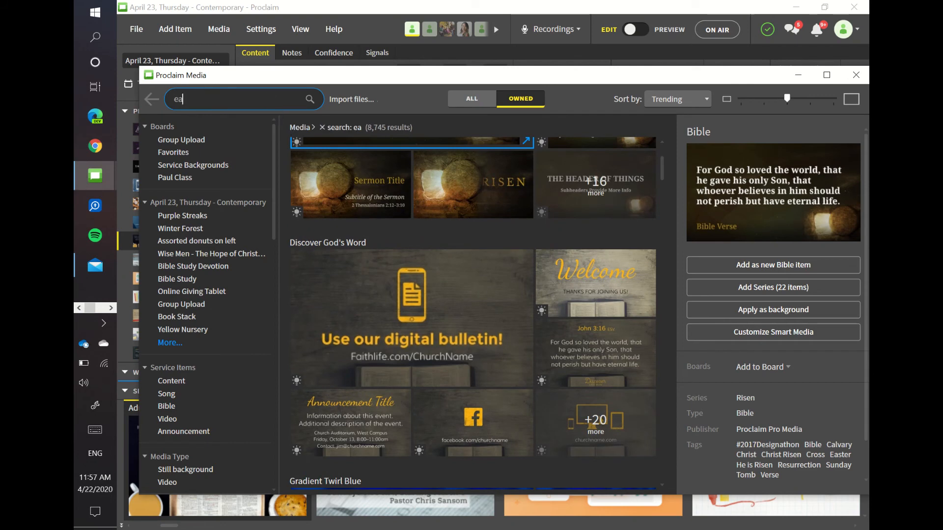
pyautogui.write('ster')
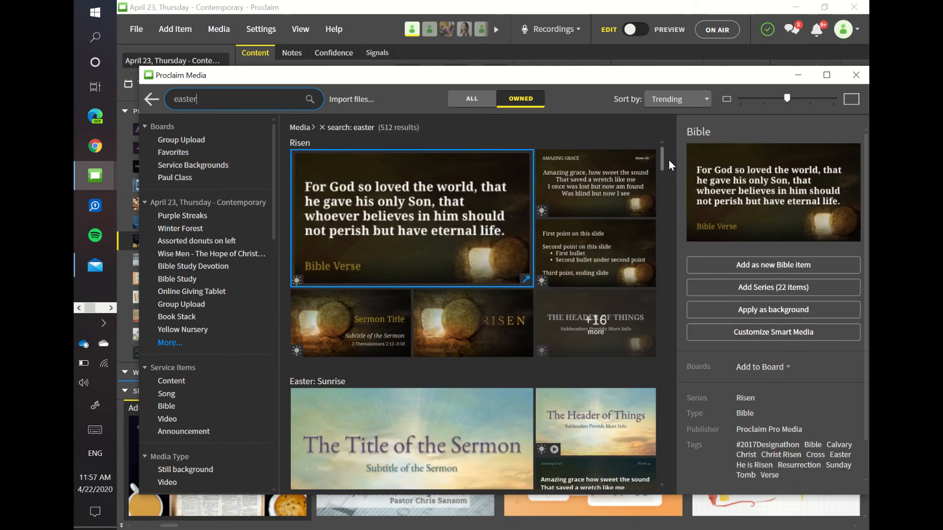
pyautogui.moveTo(664, 155); pyautogui.dragTo(669, 232)
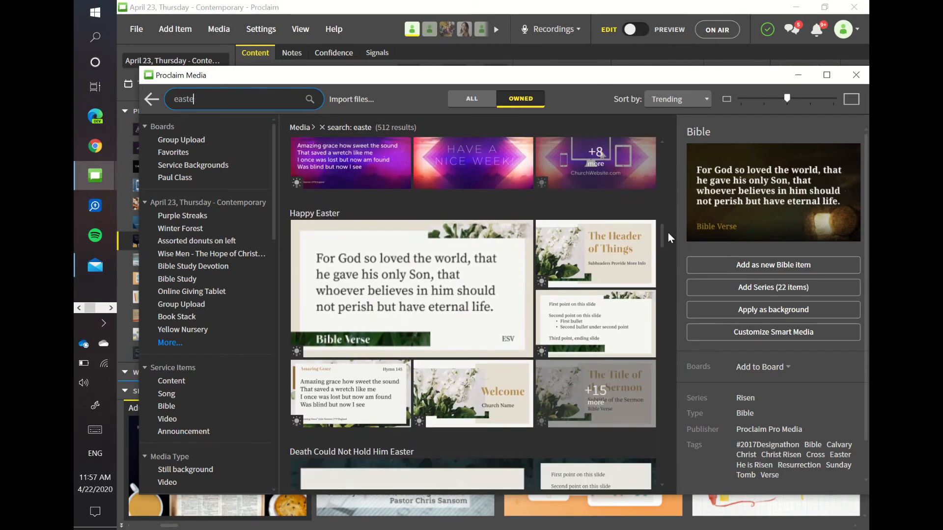
# Search the media library for "lent", and return to the presentation without adding any media.
pyautogui.press('BackSpace')
pyautogui.press('BackSpace')
pyautogui.press('BackSpace')
pyautogui.press('BackSpace')
pyautogui.press('BackSpace')
pyautogui.write('ent')
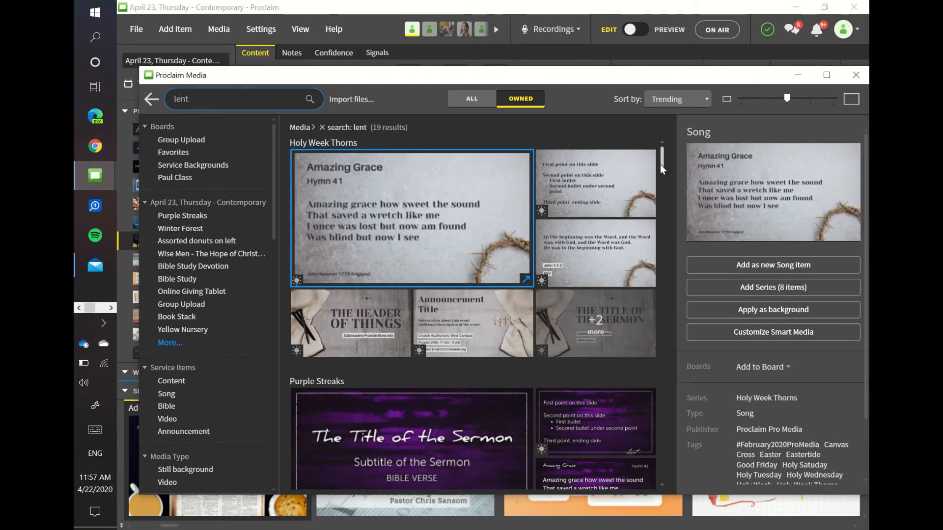
pyautogui.moveTo(660, 165)
pyautogui.mouseDown()
pyautogui.moveTo(672, 315)
pyautogui.moveTo(676, 188)
pyautogui.moveTo(664, 146)
pyautogui.mouseUp()
pyautogui.click(371, 8)
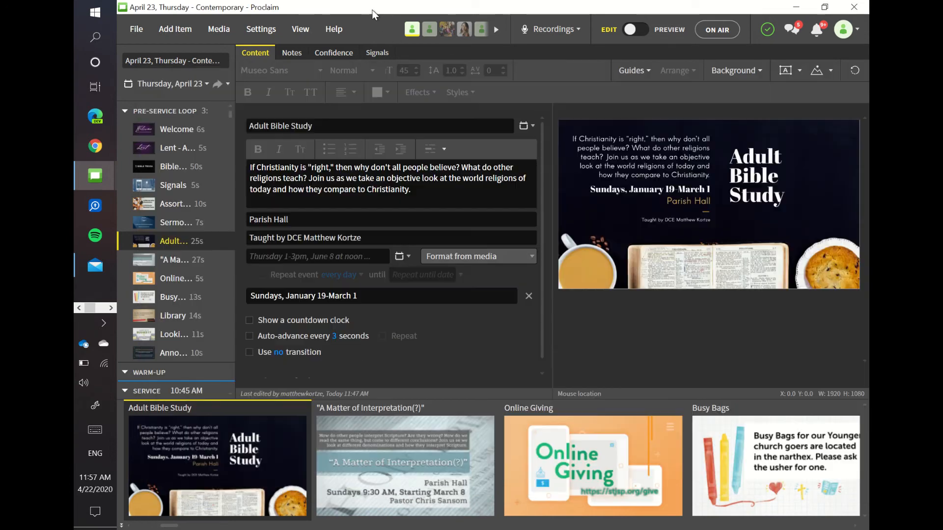
# View the media, settings and view options, including how media can be imported, without choosing one.
pyautogui.click(219, 29)
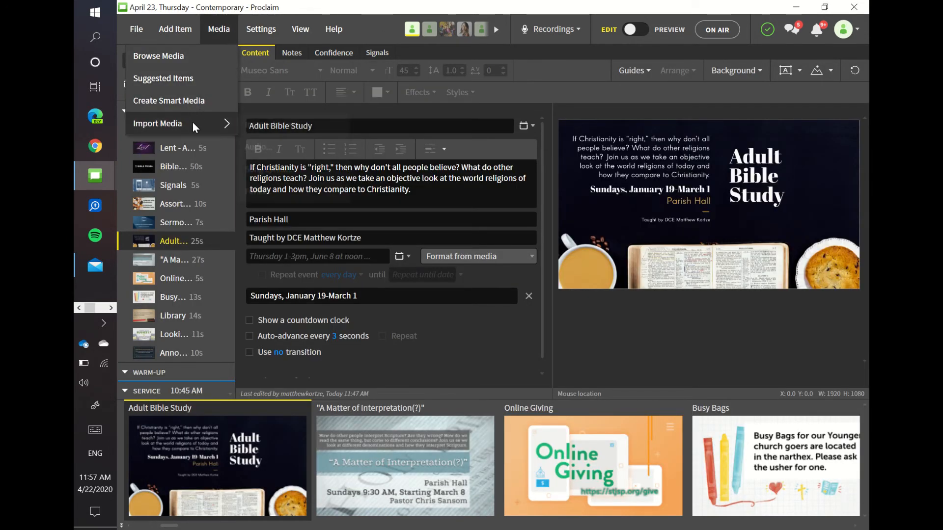
pyautogui.moveTo(193, 123)
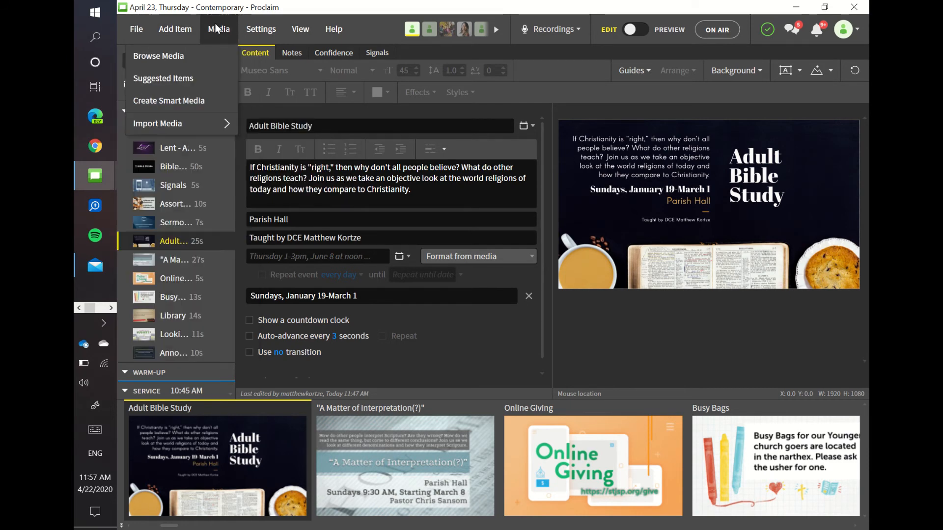
pyautogui.click(252, 20)
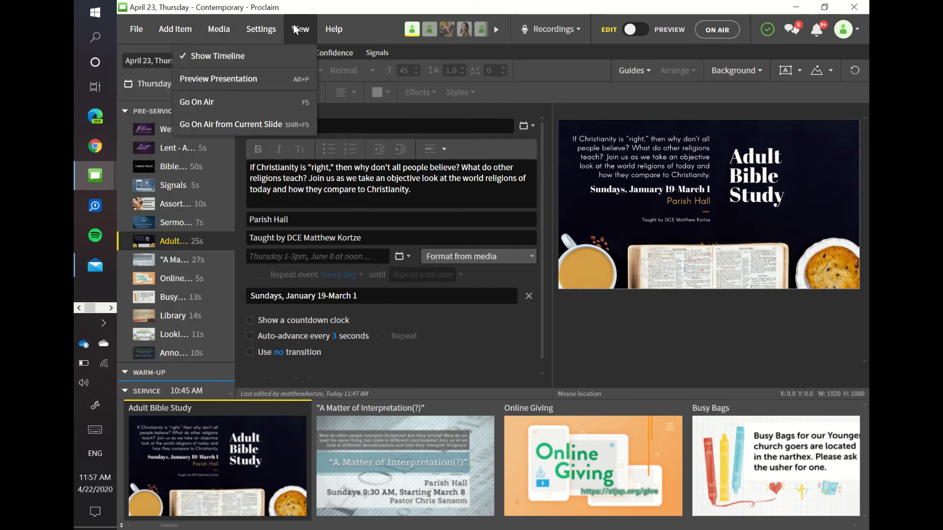
pyautogui.click(306, 31)
pyautogui.click(262, 30)
pyautogui.moveTo(343, 24)
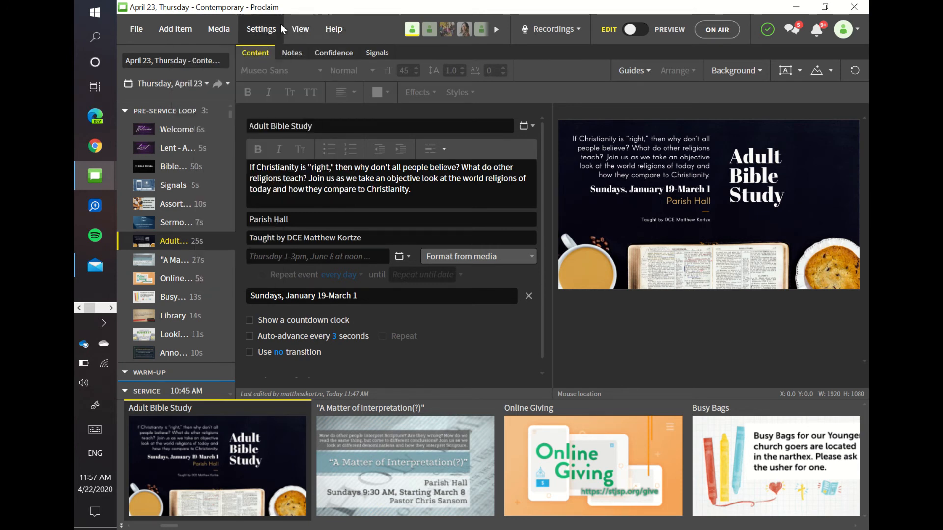
pyautogui.moveTo(229, 23)
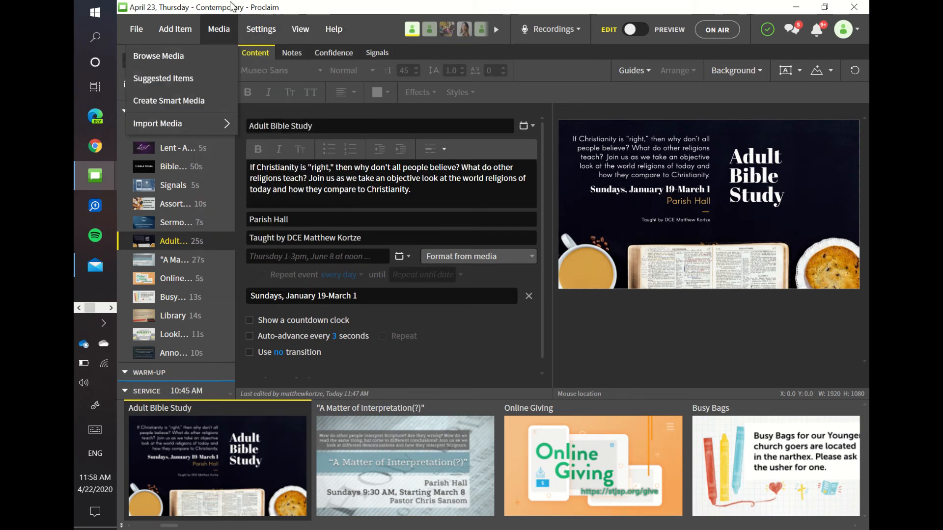
pyautogui.click(360, 24)
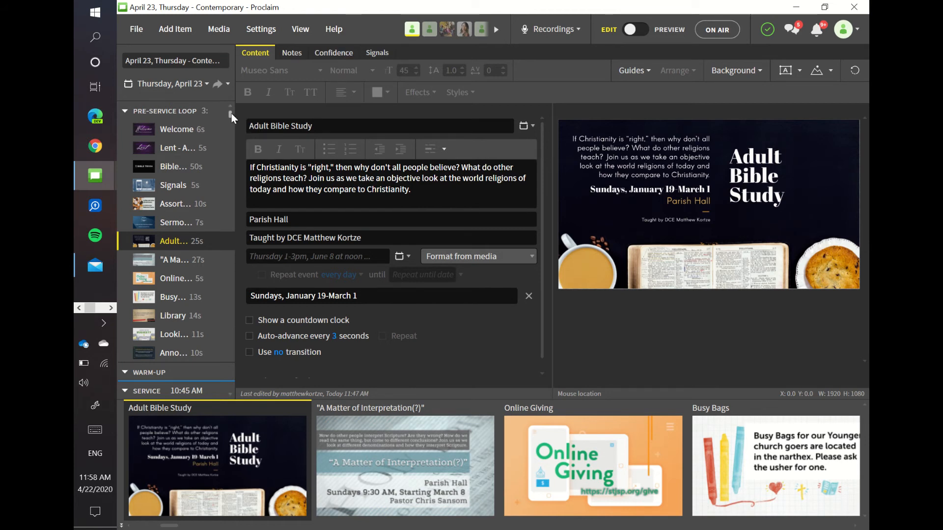
# Look through the presentation's sections, and display the Welcome slide of the Pre-Service Loop.
pyautogui.scroll(-3, 232, 117)
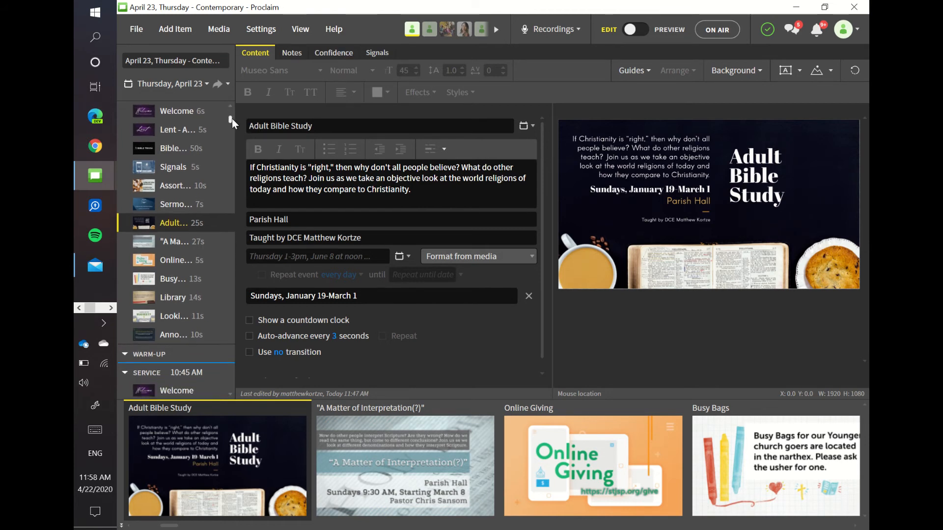
pyautogui.moveTo(242, 157); pyautogui.dragTo(240, 187)
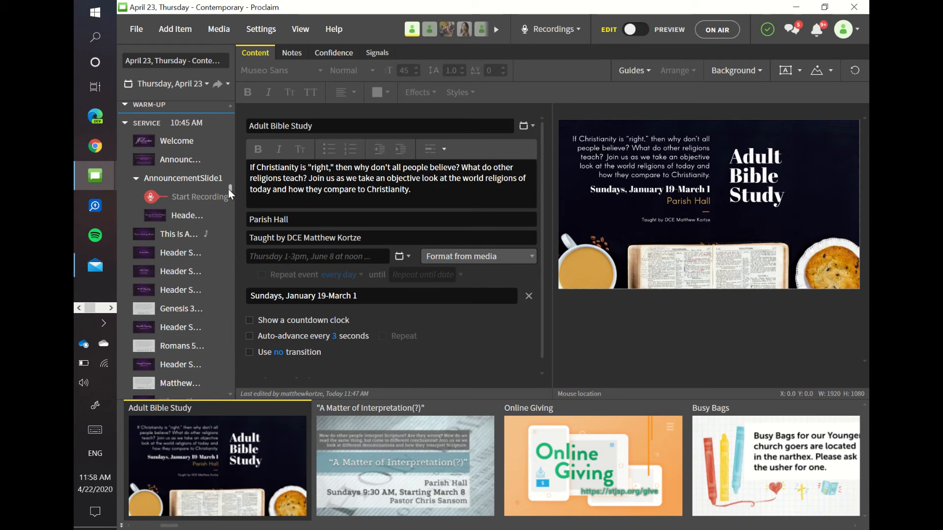
pyautogui.moveTo(229, 187); pyautogui.dragTo(227, 84)
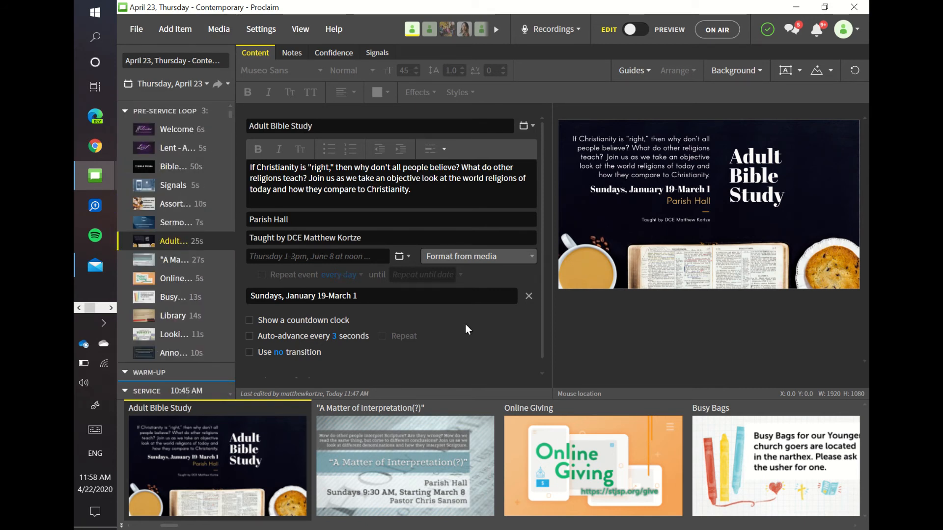
pyautogui.click(186, 134)
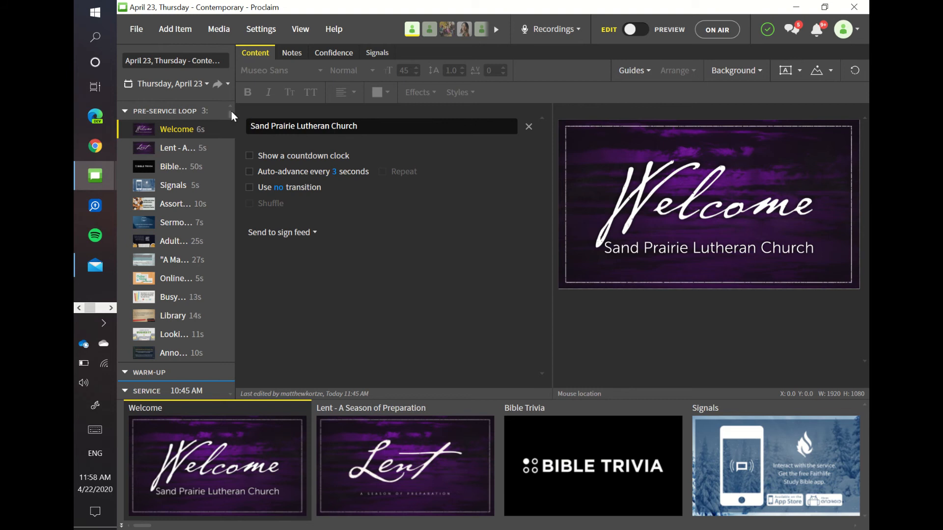
# Bring the Service section's slides into view, and check the presentation's synchronization status.
pyautogui.moveTo(231, 114); pyautogui.dragTo(226, 187)
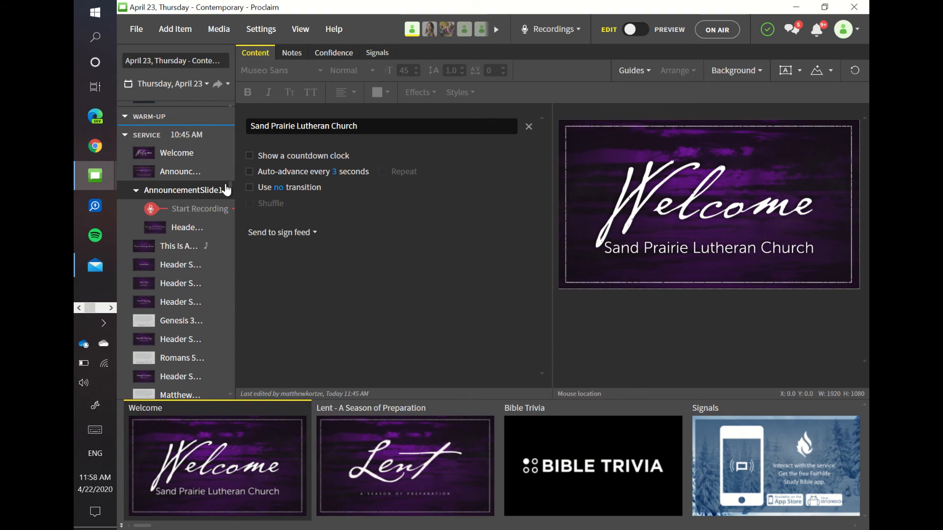
pyautogui.click(767, 30)
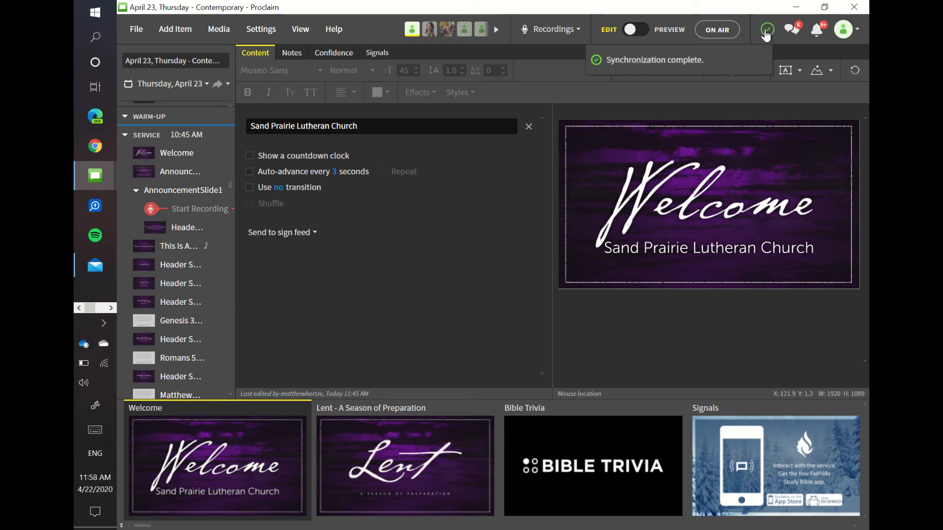
pyautogui.click(766, 31)
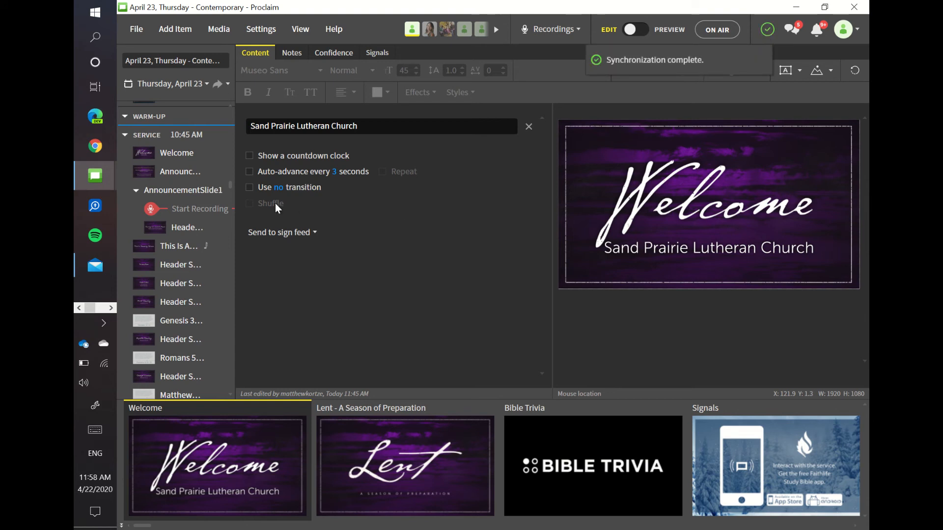
# Clear the church name text on the Service section's Welcome slide.
pyautogui.click(169, 150)
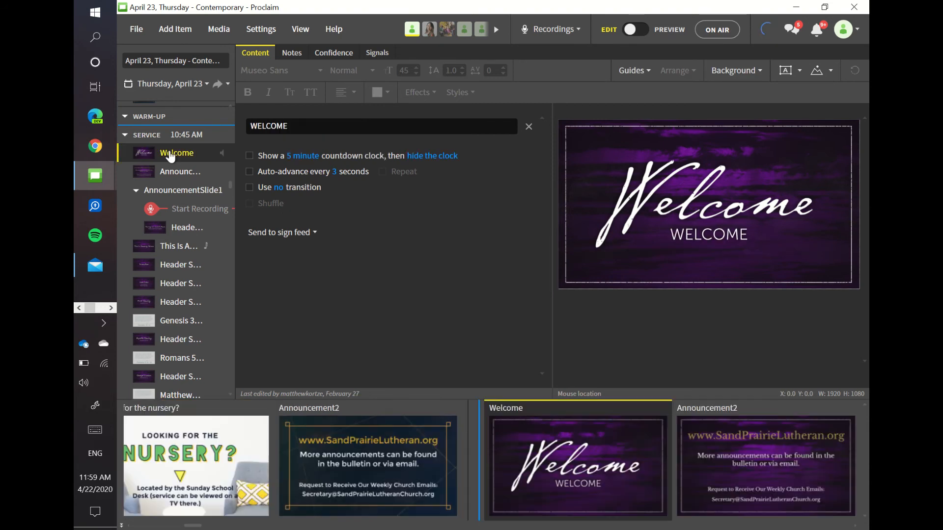
pyautogui.click(296, 124)
pyautogui.press('BackSpace')
pyautogui.press('BackSpace')
pyautogui.press('BackSpace')
pyautogui.press('BackSpace')
pyautogui.press('BackSpace')
pyautogui.press('BackSpace')
pyautogui.press('BackSpace')
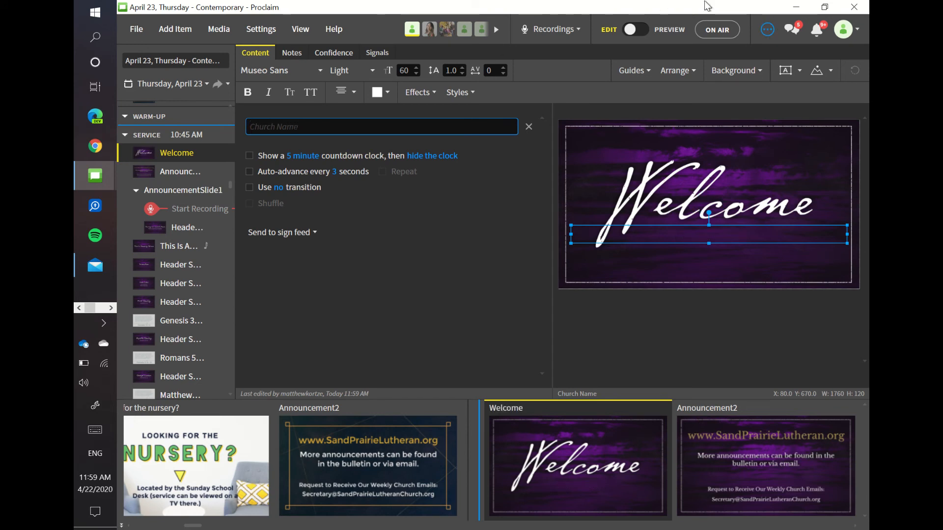
# Enter "Welcome" as the church name text on the Service section's Welcome slide, and check the synchronization status.
pyautogui.moveTo(769, 34)
pyautogui.write('Welcome')
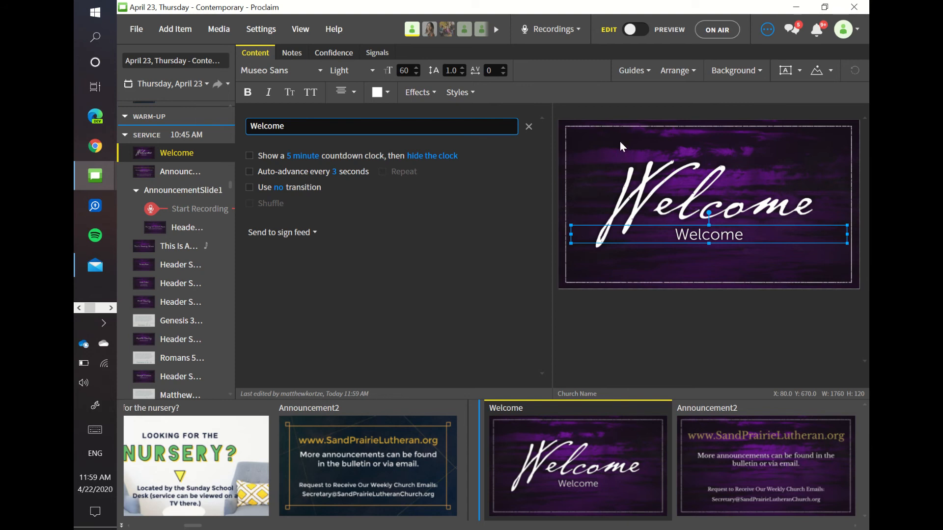
pyautogui.click(767, 32)
pyautogui.click(767, 32)
# Look through the Pre-Service Loop and Service sections, and check the presentation's synchronization status again.
pyautogui.moveTo(232, 187); pyautogui.dragTo(236, 98)
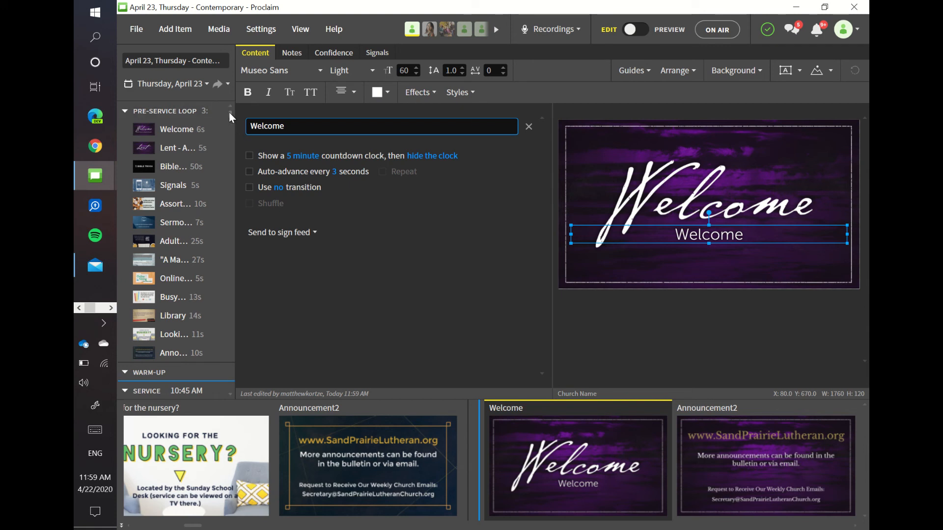
pyautogui.moveTo(231, 113); pyautogui.dragTo(231, 164)
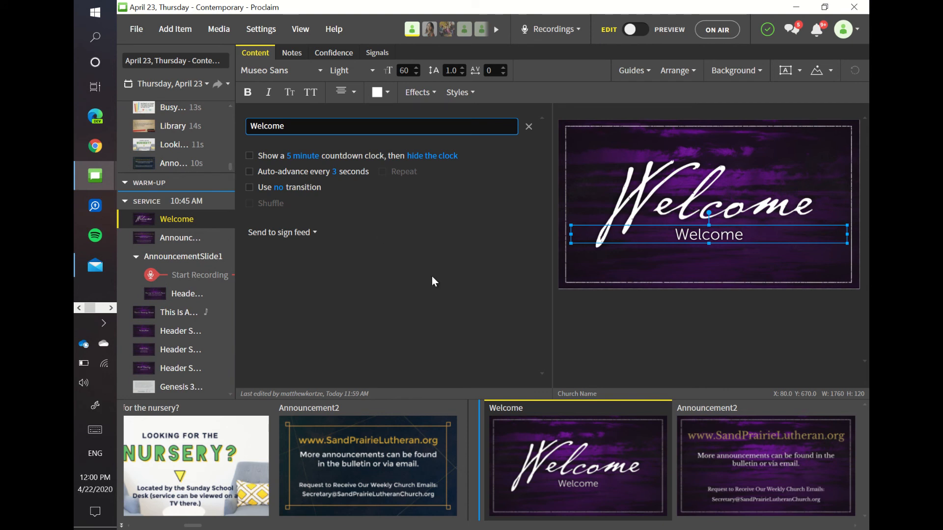
pyautogui.click(764, 32)
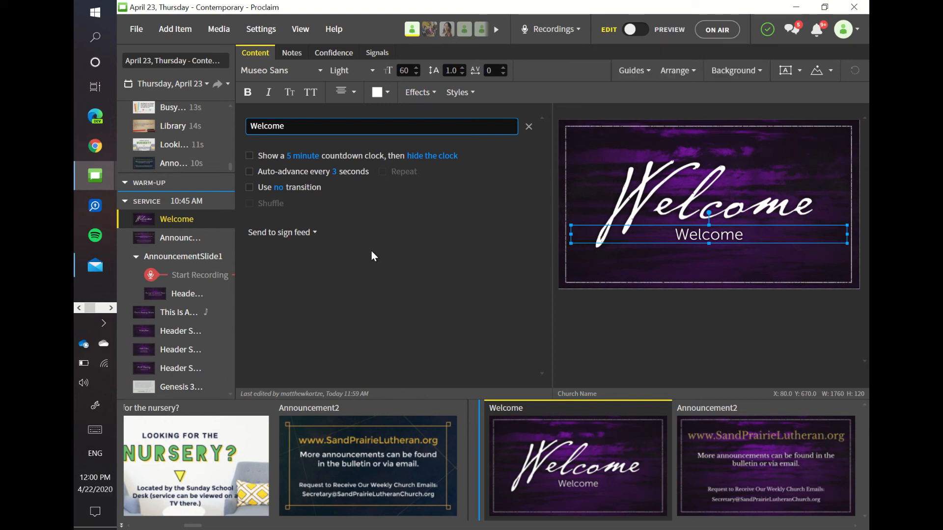
# Turn off the computer's Wi-Fi and check how the presentation's synchronization status responds.
pyautogui.click(104, 364)
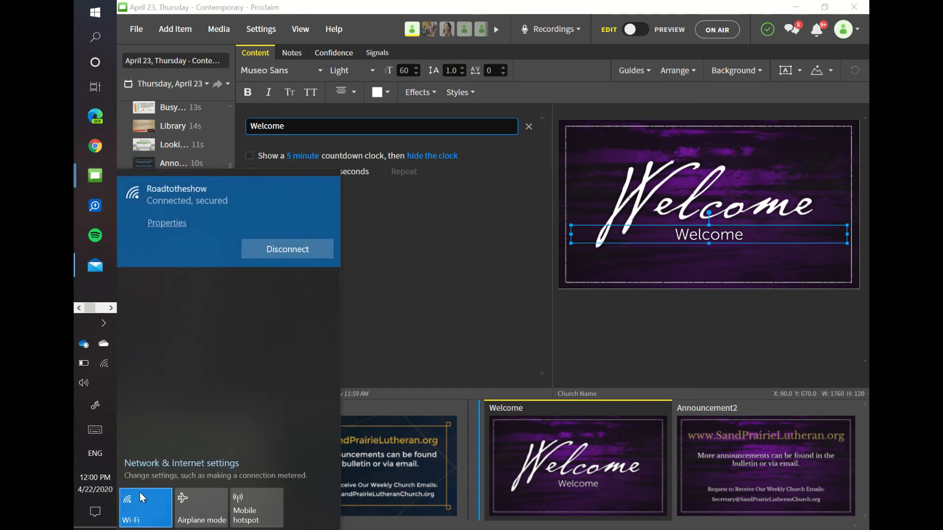
pyautogui.click(139, 506)
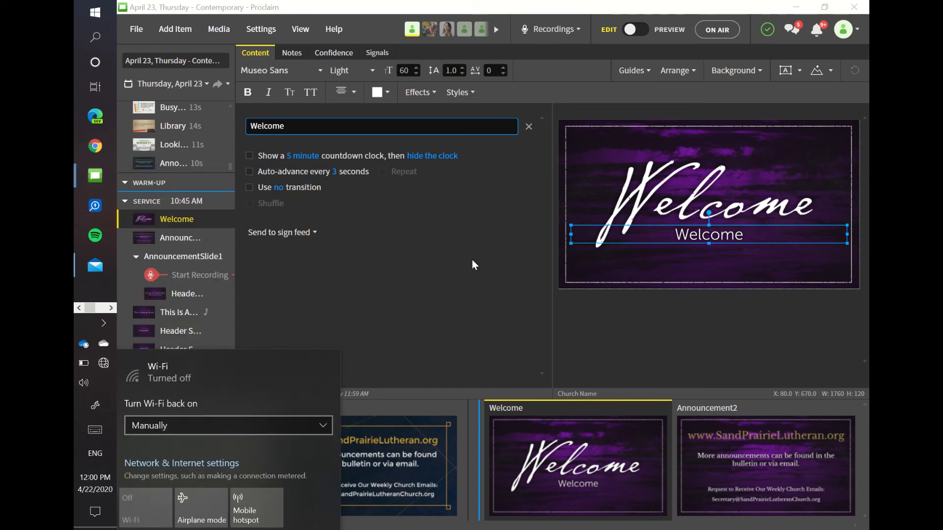
pyautogui.click(499, 245)
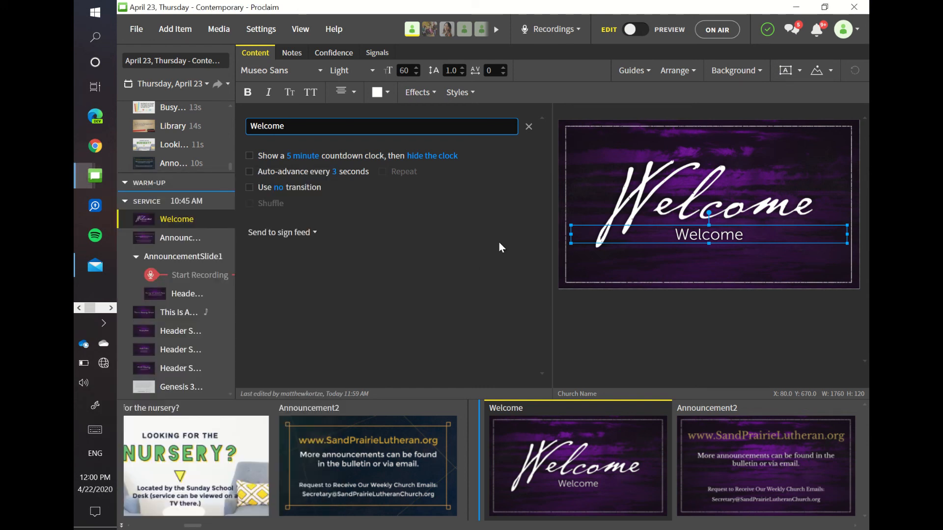
pyautogui.click(766, 31)
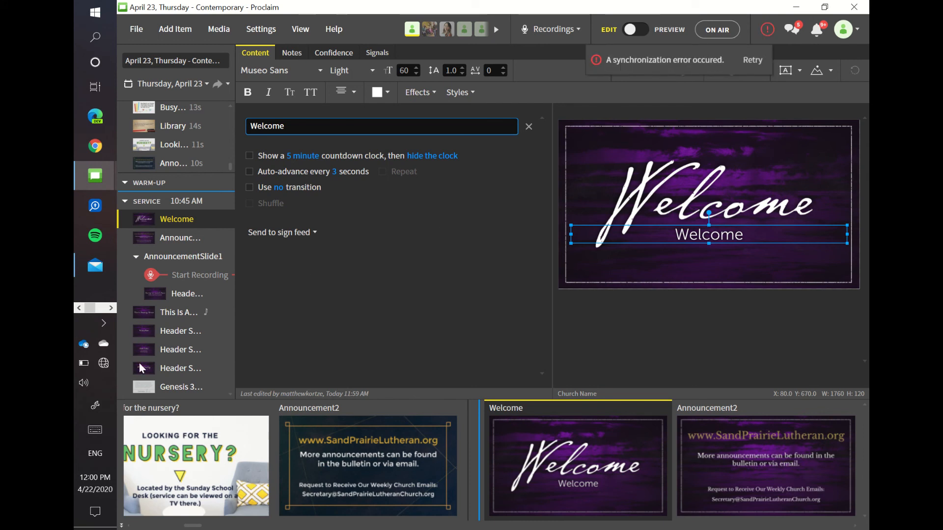
# Turn the computer's Wi-Fi back on and recheck the presentation's synchronization status.
pyautogui.click(103, 371)
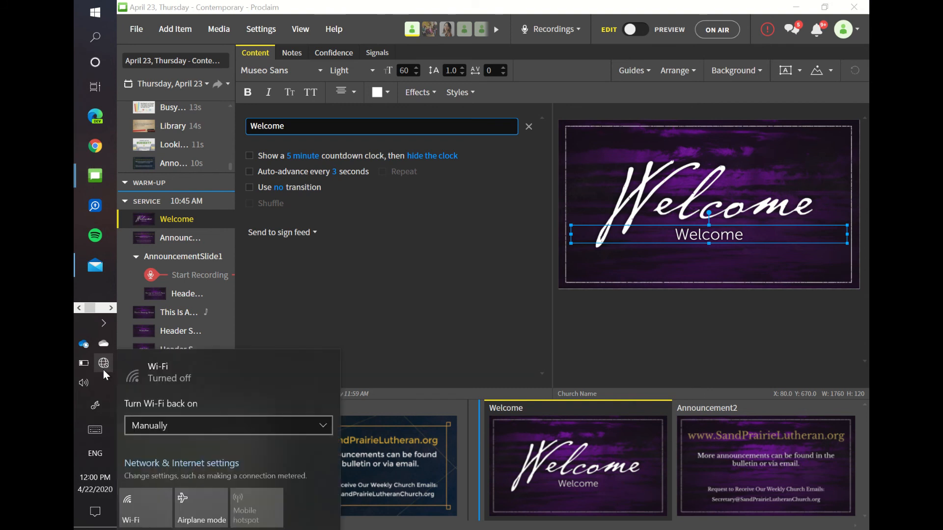
pyautogui.click(143, 510)
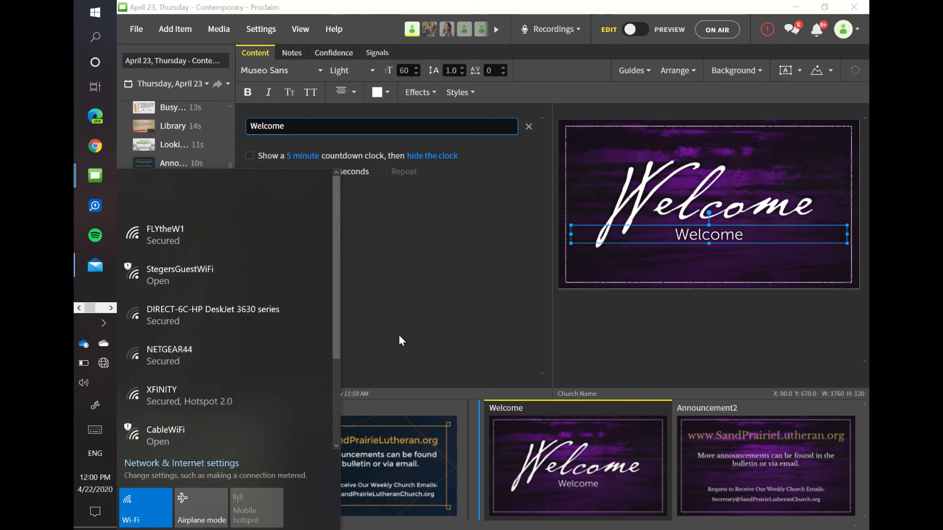
pyautogui.click(474, 284)
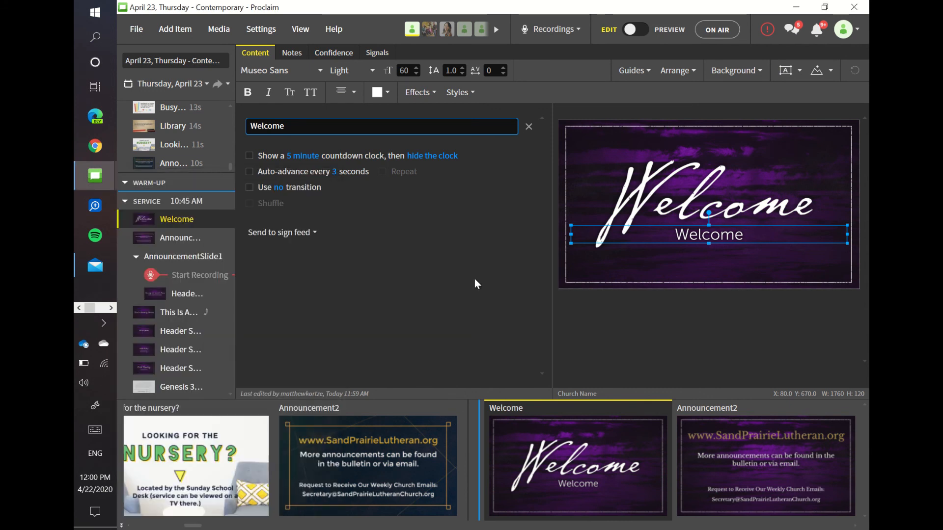
pyautogui.click(768, 30)
# Put the presentation on air from the Pre-Service Loop, leave the full-screen display and return to edit mode.
pyautogui.moveTo(230, 165); pyautogui.dragTo(230, 109)
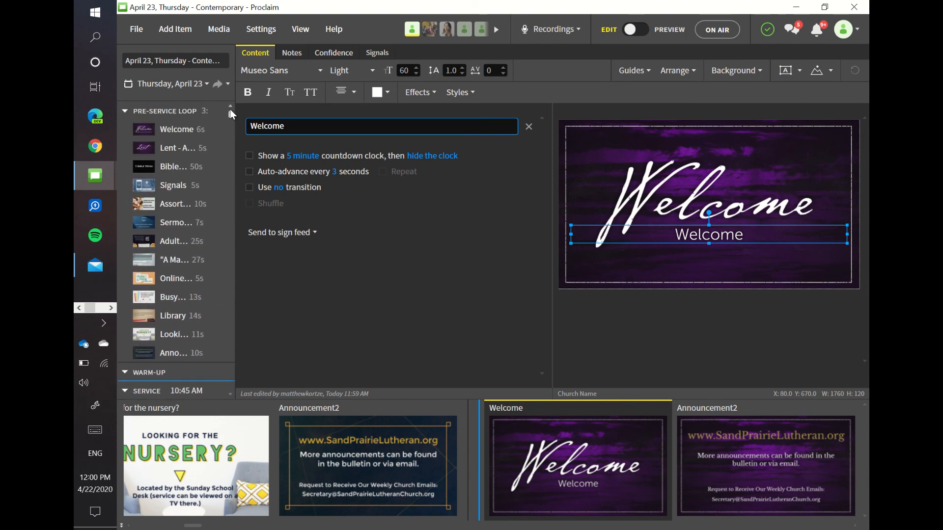
pyautogui.click(722, 31)
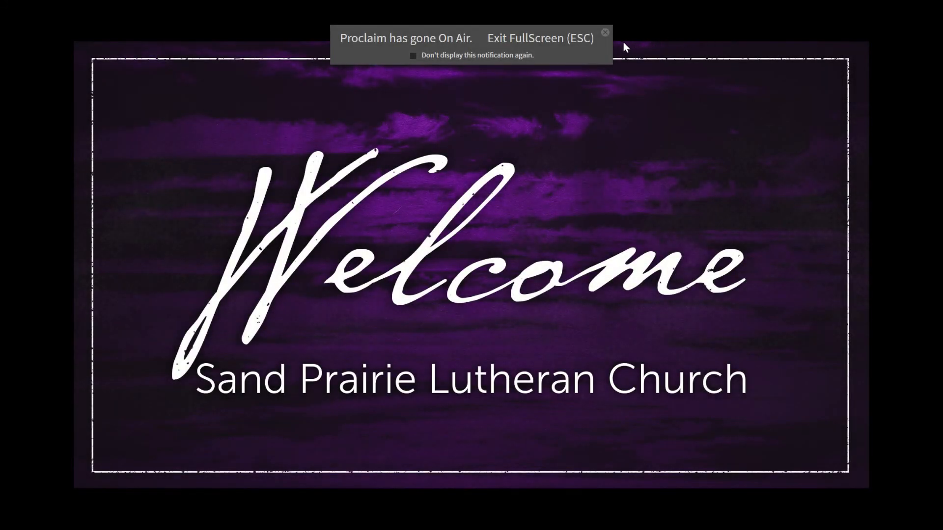
pyautogui.click(605, 33)
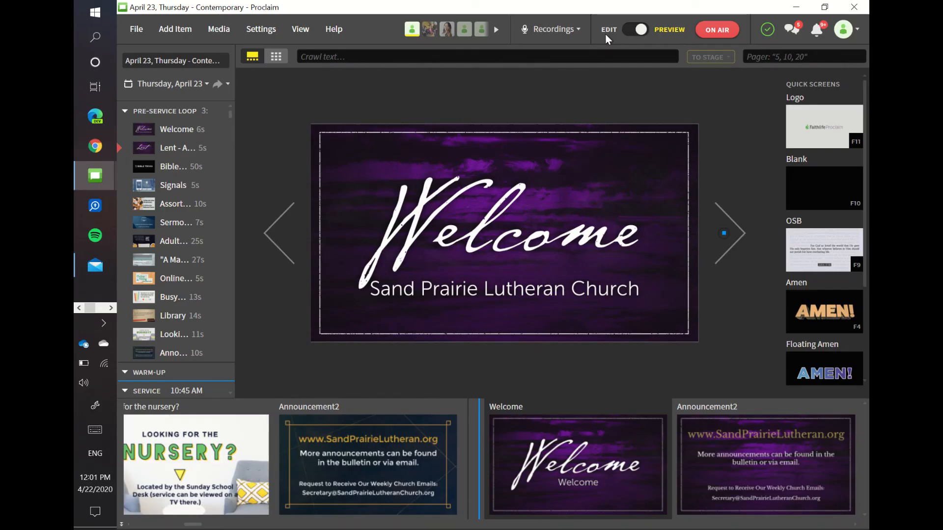
pyautogui.click(607, 36)
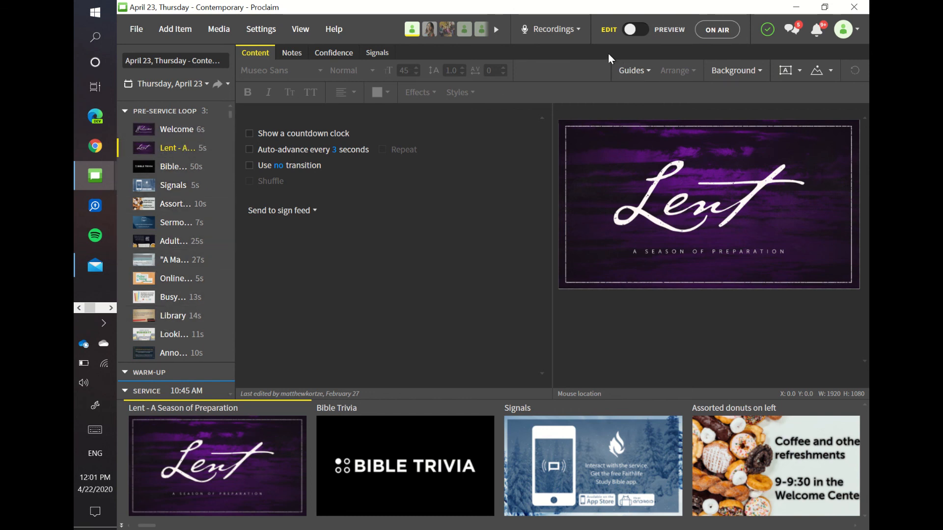
# Preview the This Is Amazing Grace, Invocation, Faith Talks and Assorted donuts slides in preview mode, and return to edit mode.
pyautogui.click(635, 28)
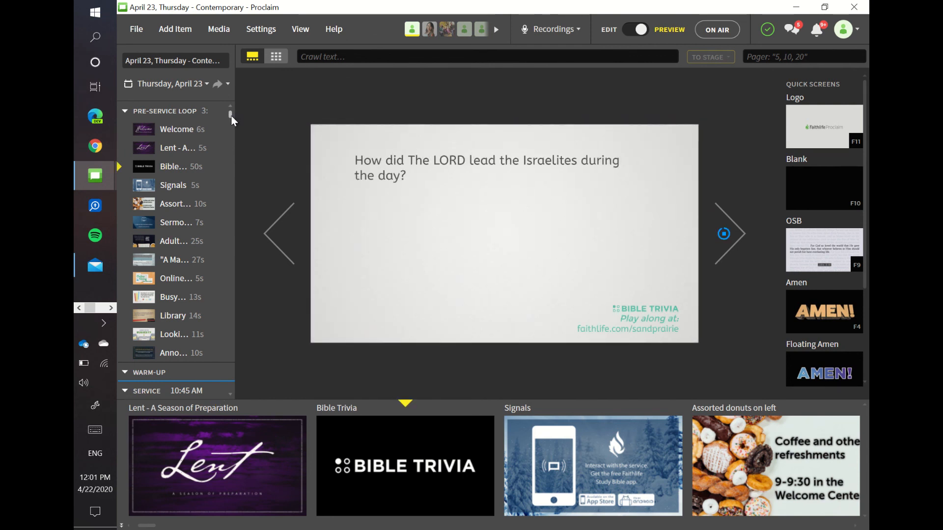
pyautogui.moveTo(232, 115); pyautogui.dragTo(228, 202)
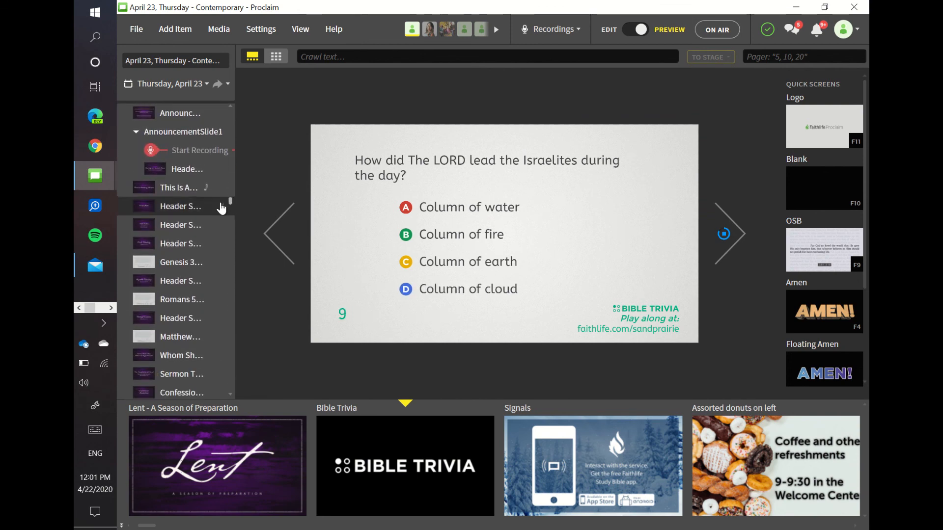
pyautogui.click(142, 195)
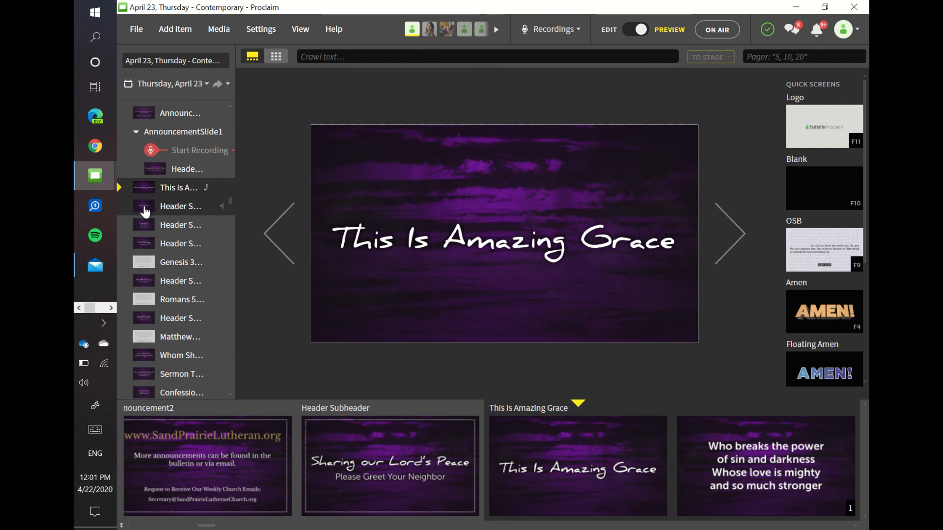
pyautogui.click(145, 211)
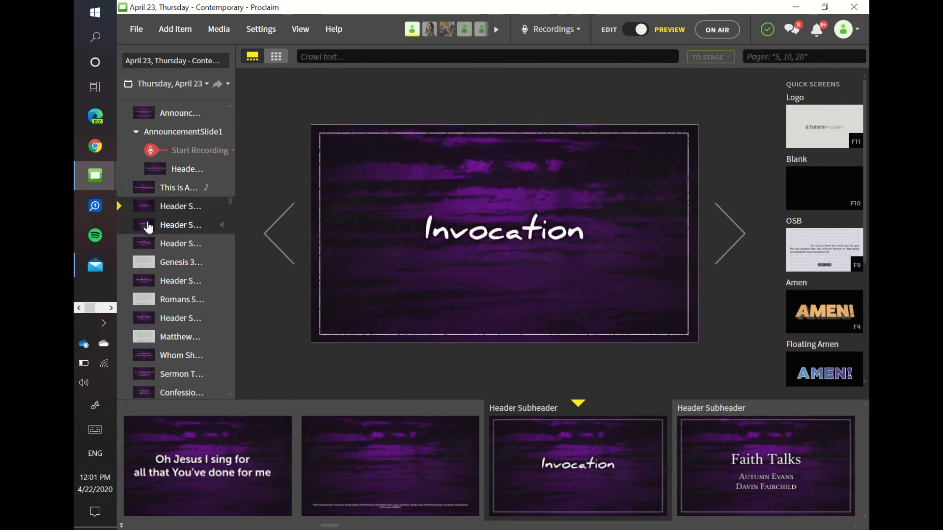
pyautogui.click(149, 230)
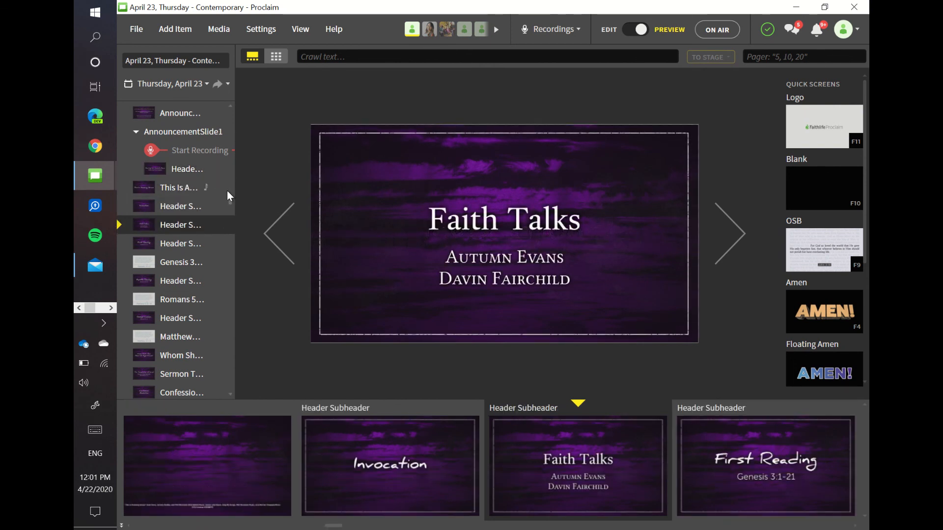
pyautogui.moveTo(228, 202); pyautogui.dragTo(228, 134)
pyautogui.click(167, 141)
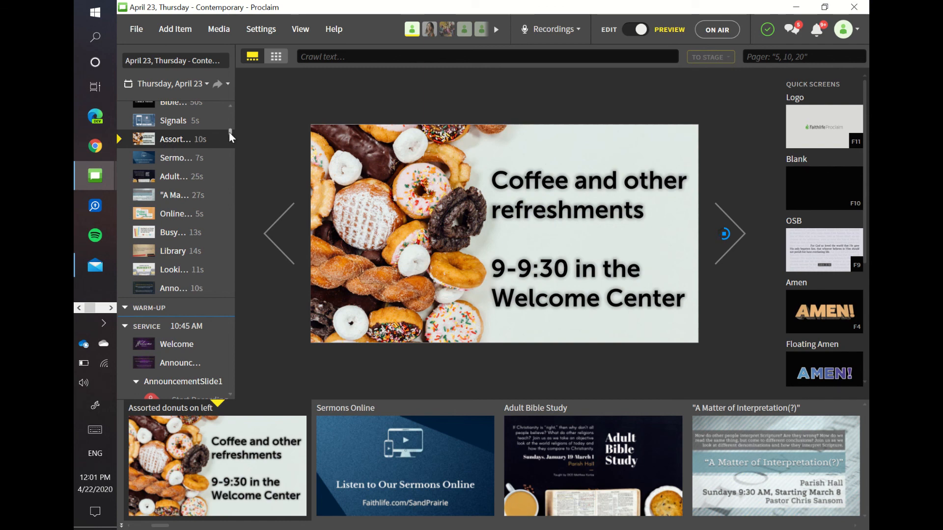
pyautogui.moveTo(229, 131); pyautogui.dragTo(228, 110)
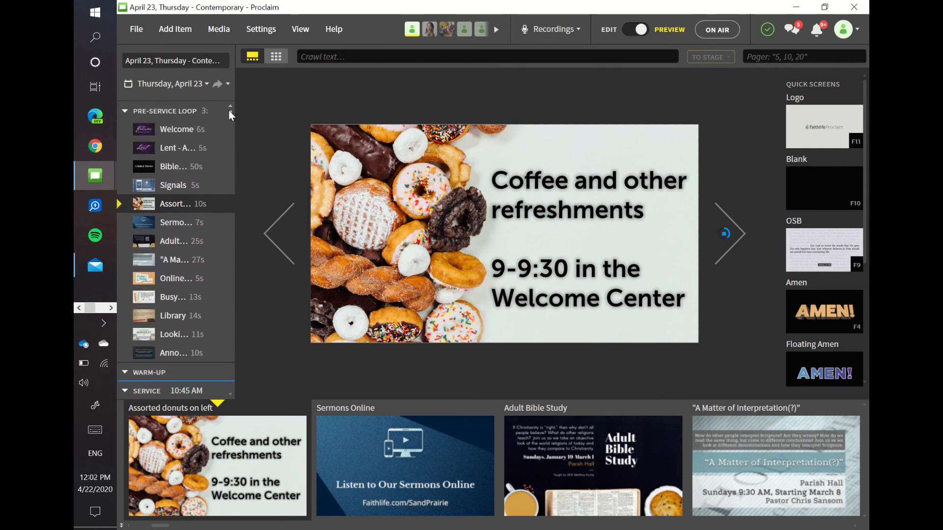
pyautogui.click(638, 28)
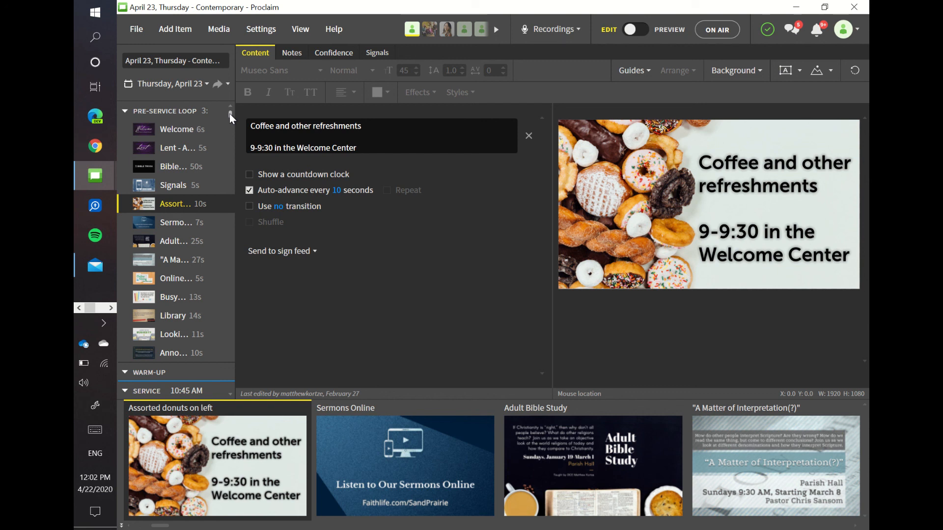
# Bring the remaining taskbar apps into view.
pyautogui.moveTo(229, 116)
pyautogui.mouseDown()
pyautogui.moveTo(235, 196)
pyautogui.moveTo(229, 114)
pyautogui.mouseUp()
pyautogui.click(113, 308)
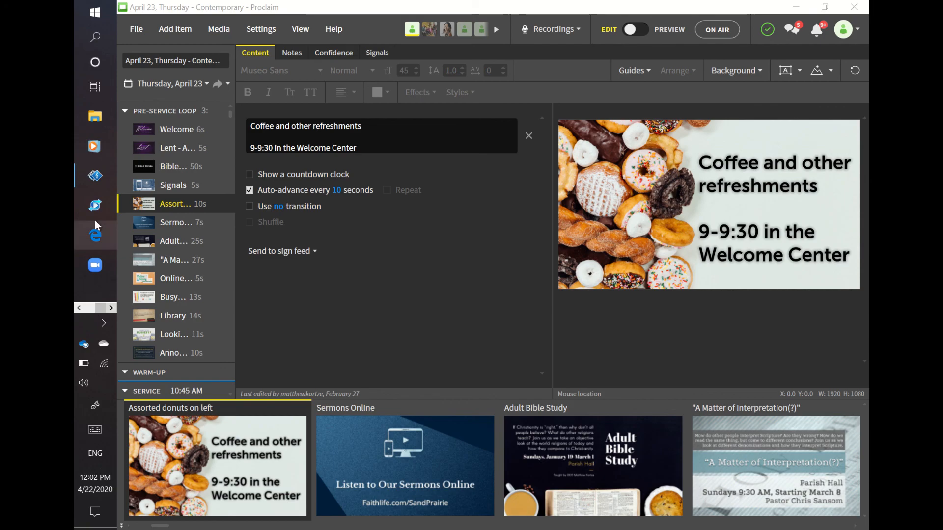